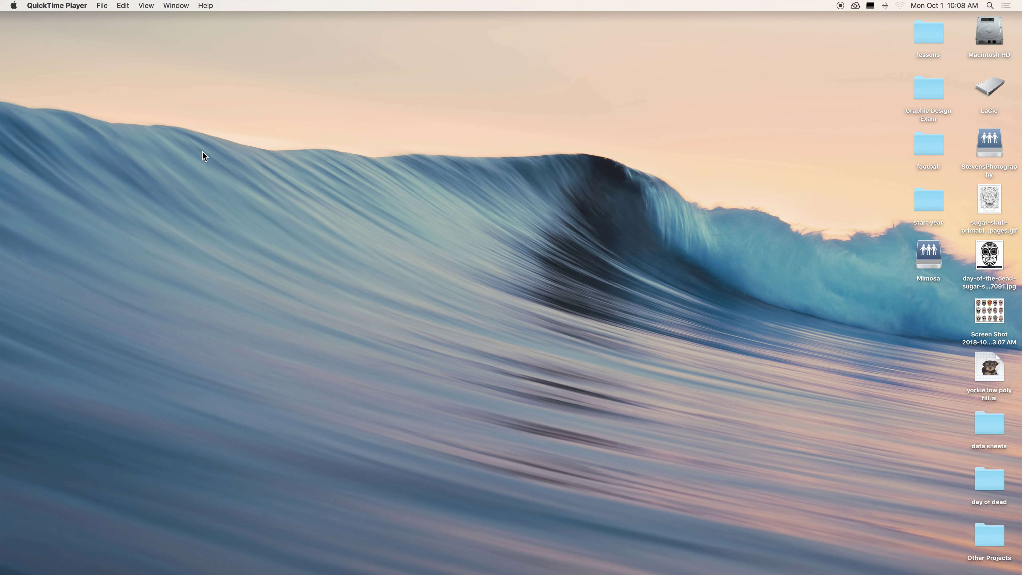
# - Return to the 'sugar skull outline' Google Images results and look at the image size filter options
pyautogui.moveTo(2, 237)
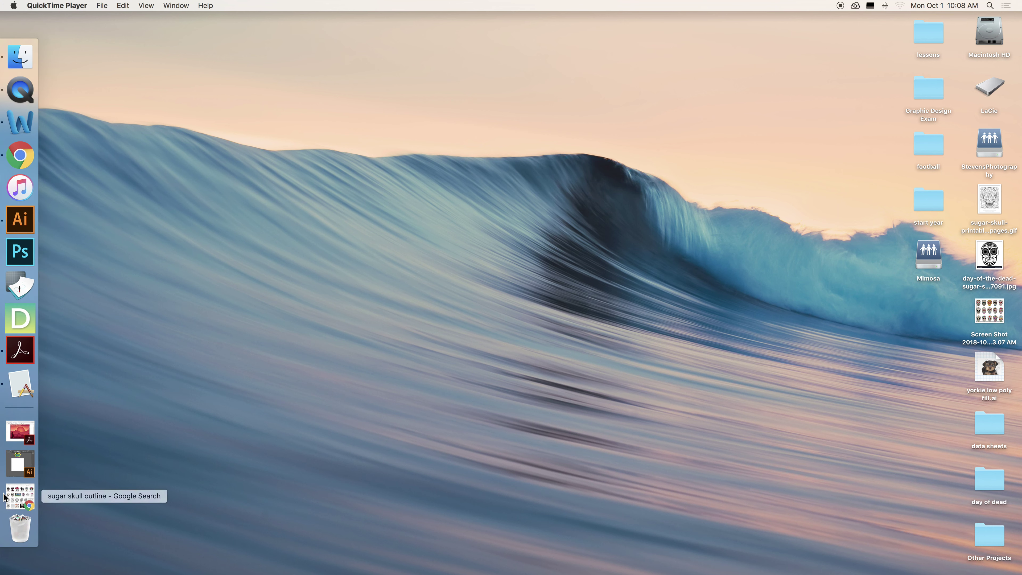
pyautogui.click(19, 155)
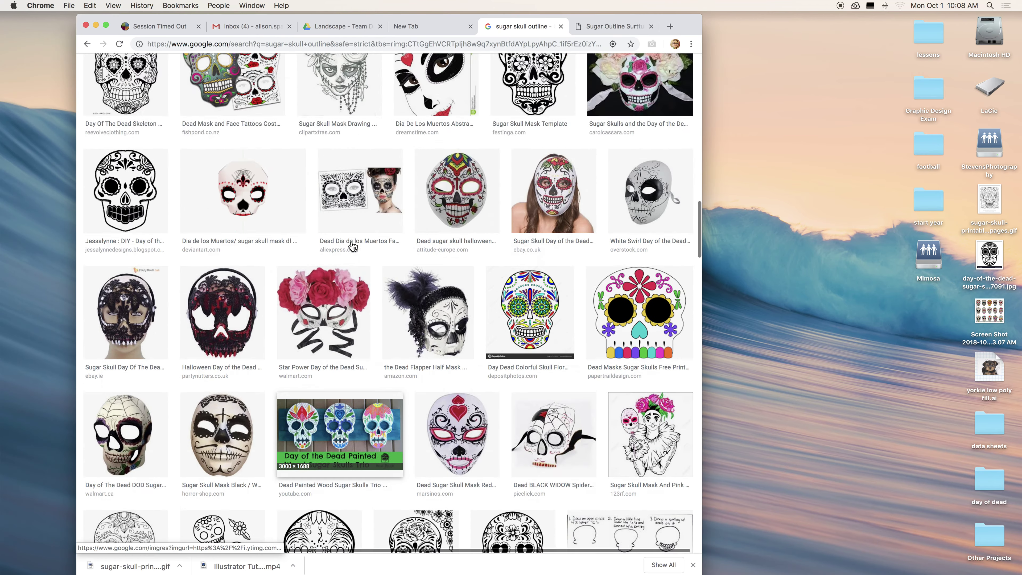
pyautogui.scroll(15, 353, 246)
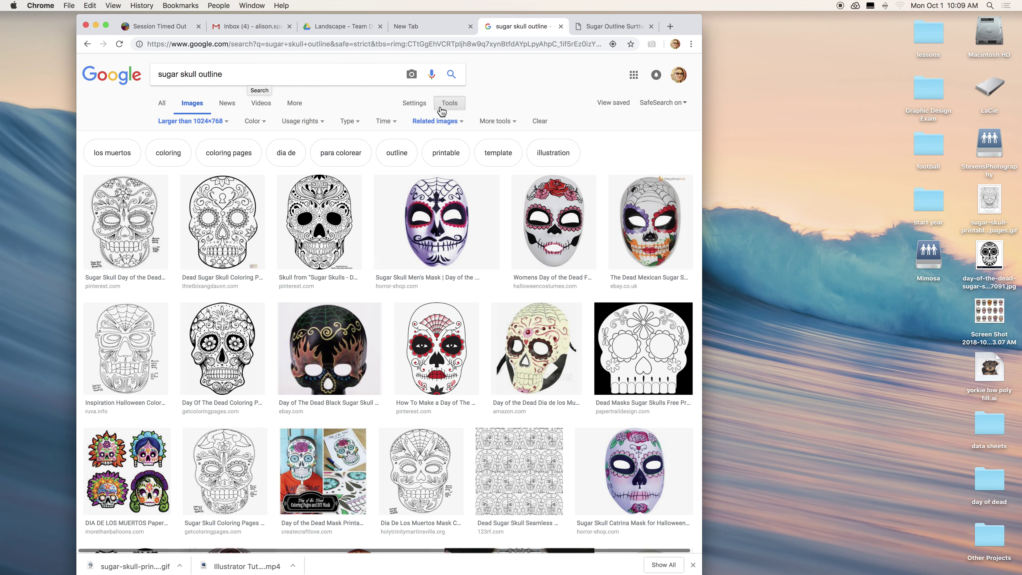
pyautogui.click(206, 122)
pyautogui.moveTo(194, 195)
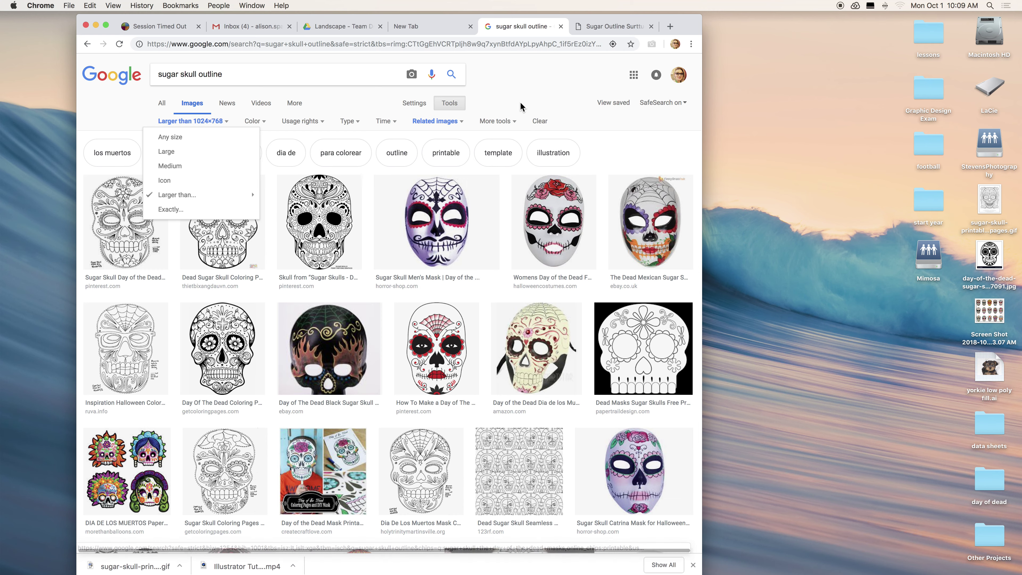
pyautogui.scroll(-8, 324, 318)
pyautogui.scroll(-8, 324, 318)
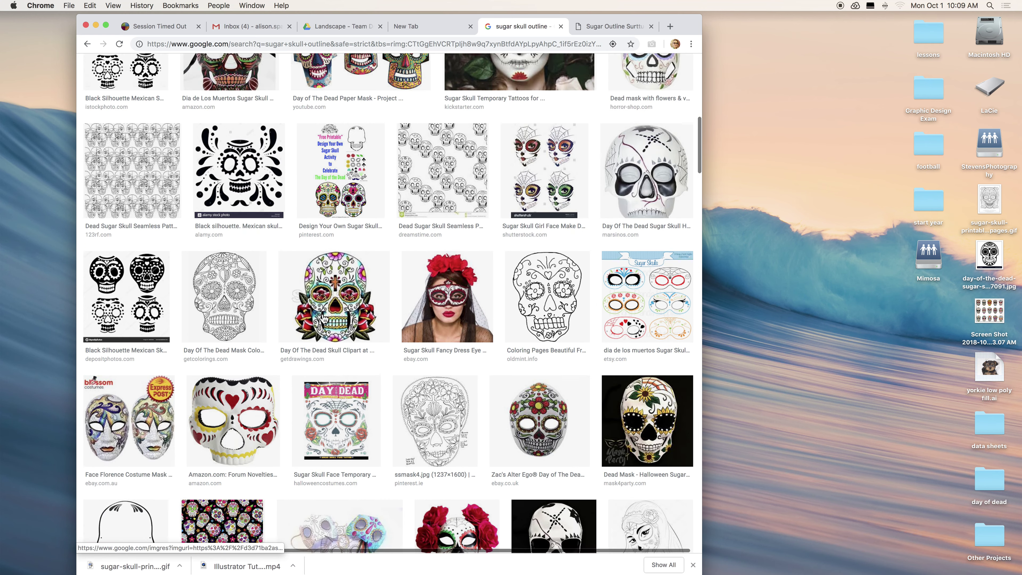
# - Preview the Day Of The Dead Mask and Los Muertos results, then the Free Printable Character Face
pyautogui.click(262, 258)
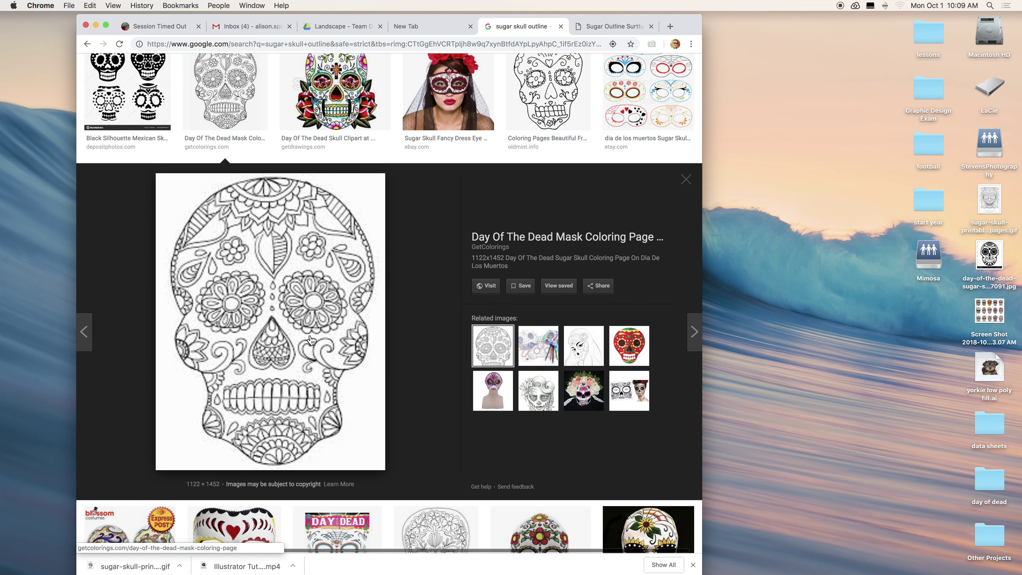
pyautogui.click(686, 181)
pyautogui.scroll(-5, 372, 359)
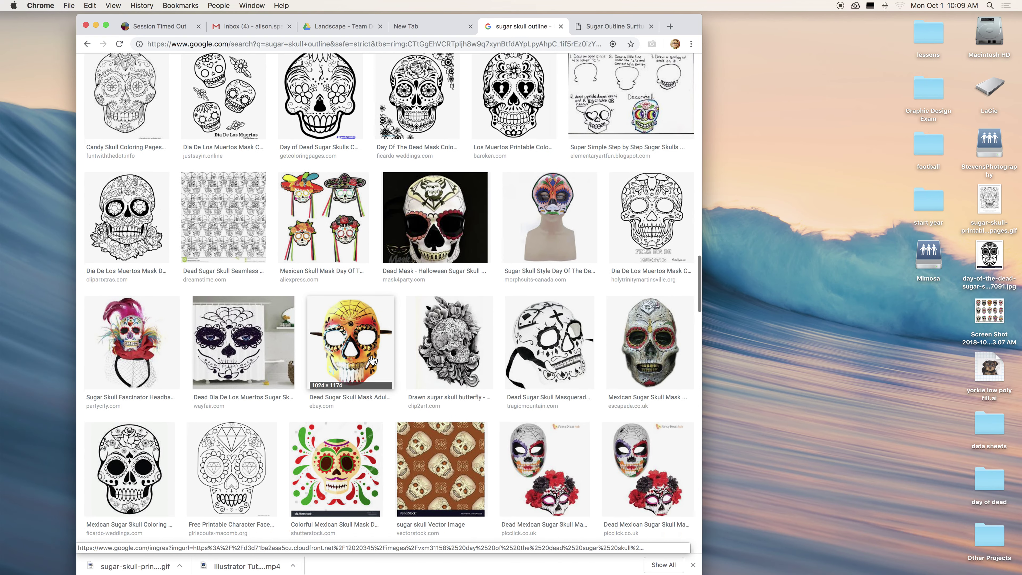
pyautogui.scroll(3, 509, 182)
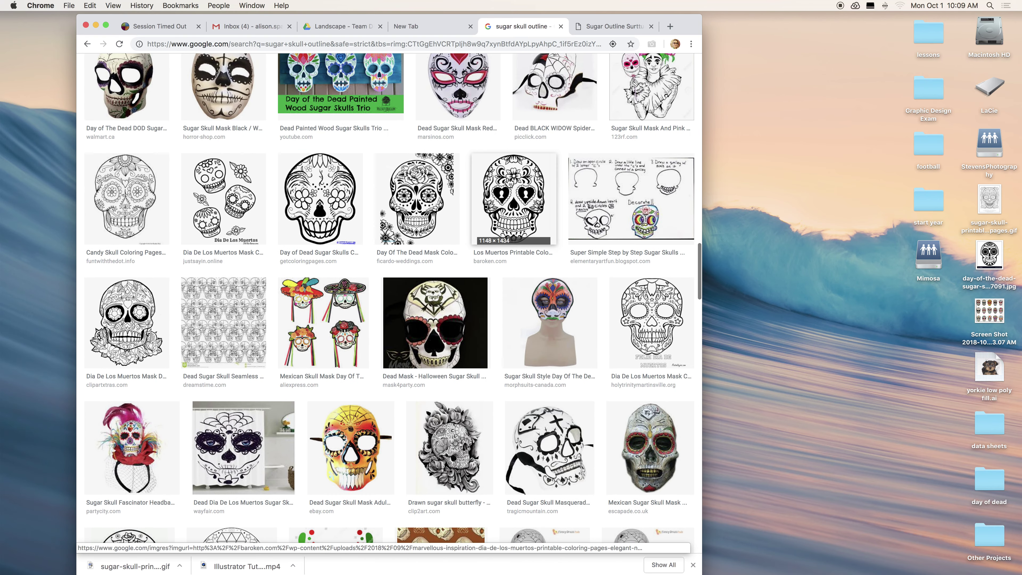
pyautogui.click(508, 182)
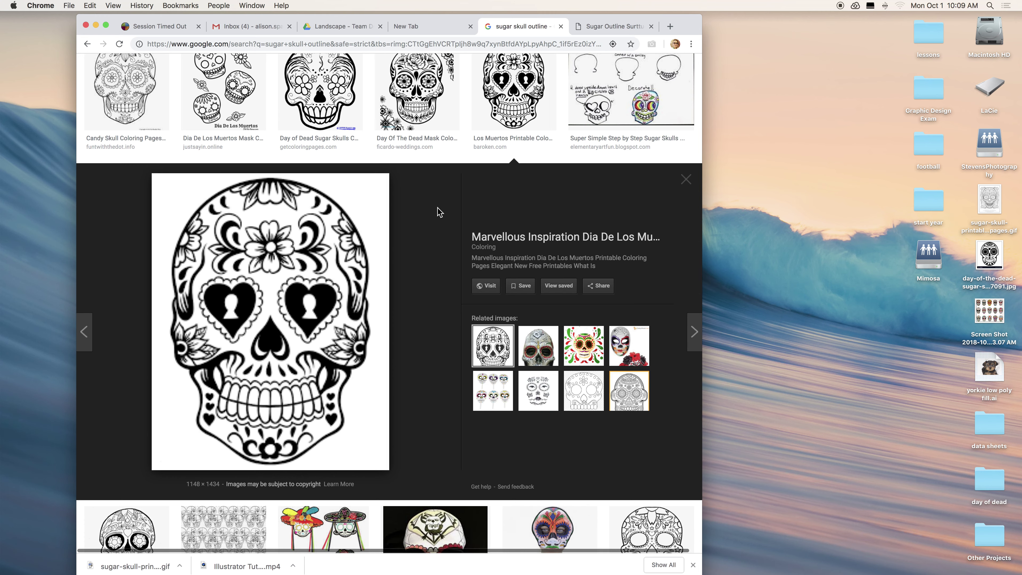
pyautogui.click(686, 179)
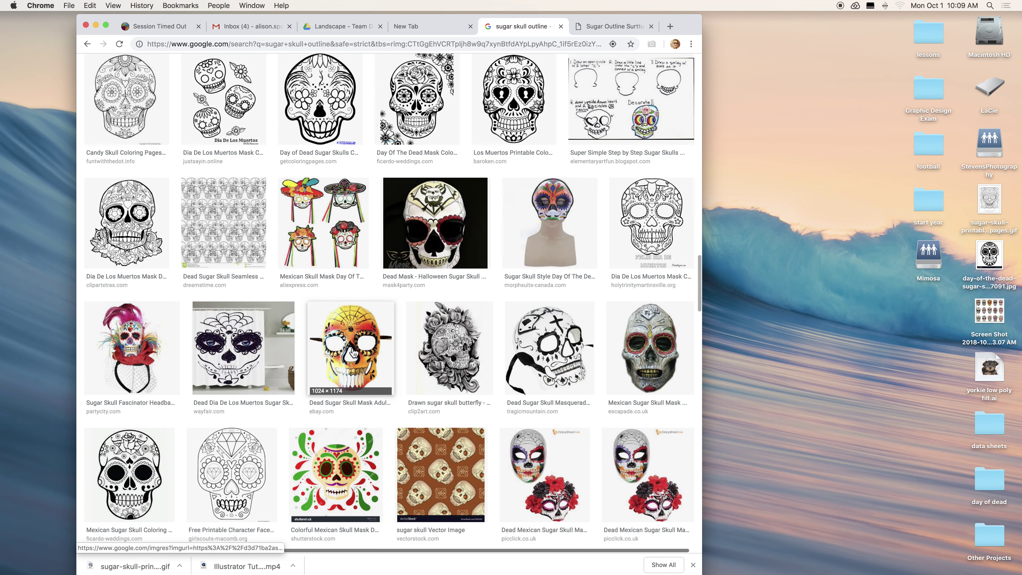
pyautogui.scroll(-9, 353, 352)
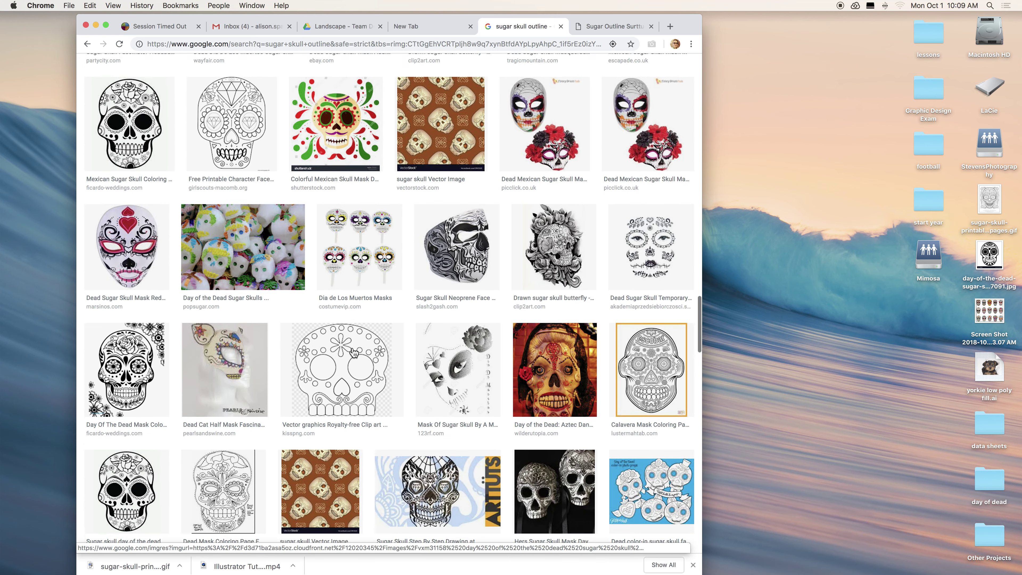
pyautogui.scroll(4, 353, 352)
pyautogui.click(237, 306)
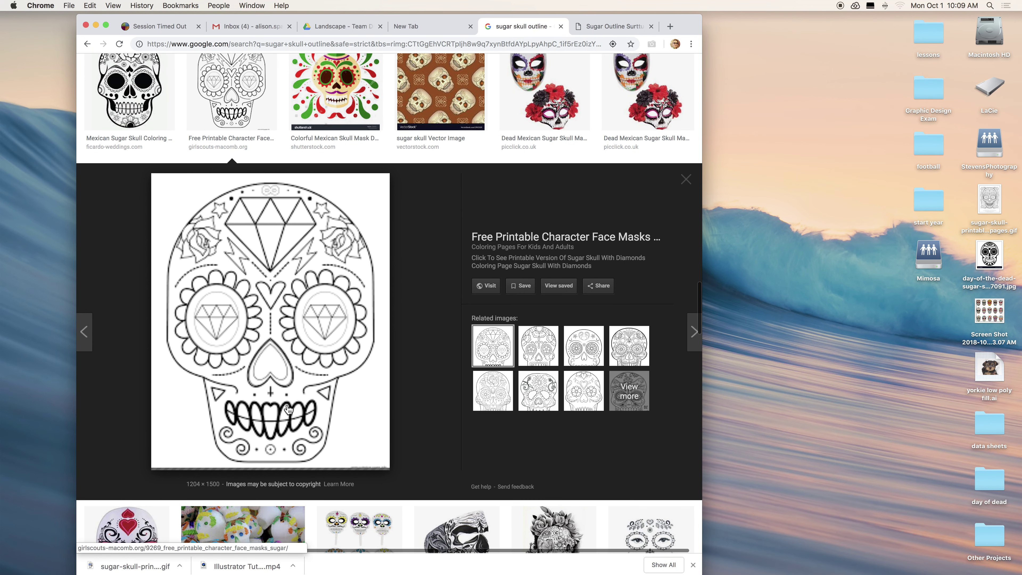
# - Save the Sugar Skull Mask #1 image from its source page to the Desktop as 'sugar skull design.jpg' and preview it
pyautogui.click(288, 408)
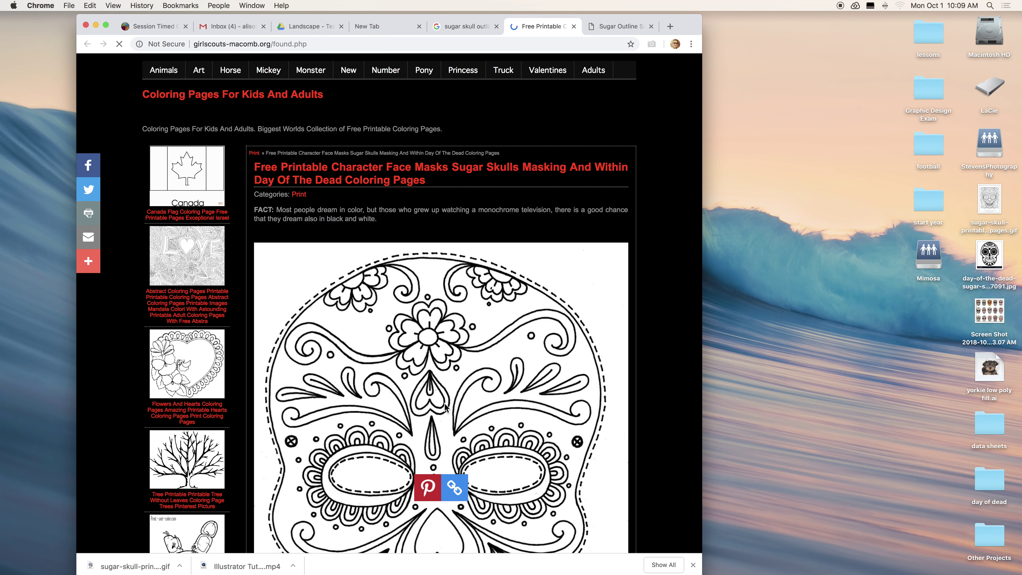
pyautogui.scroll(-5, 444, 407)
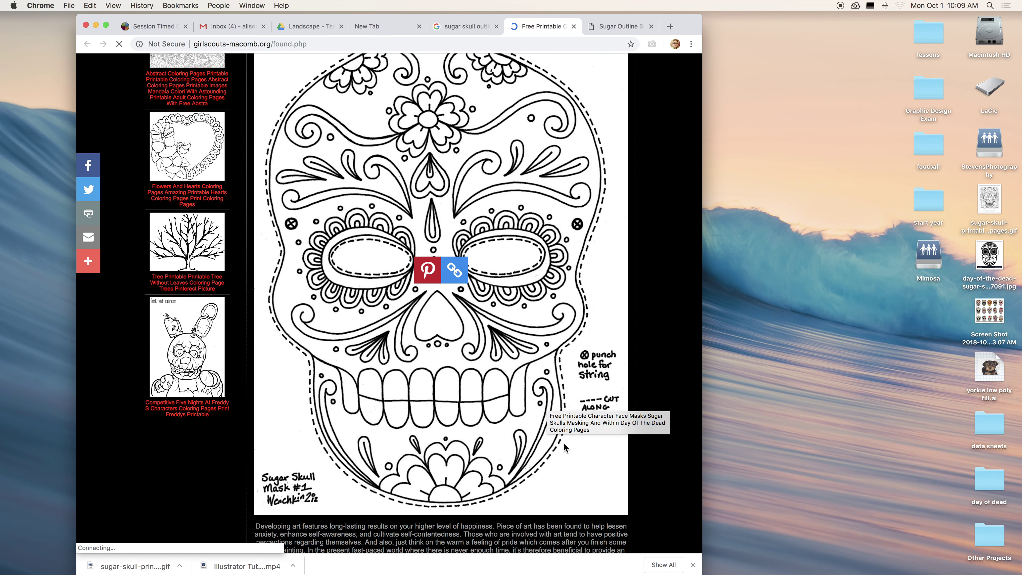
pyautogui.rightClick(547, 435)
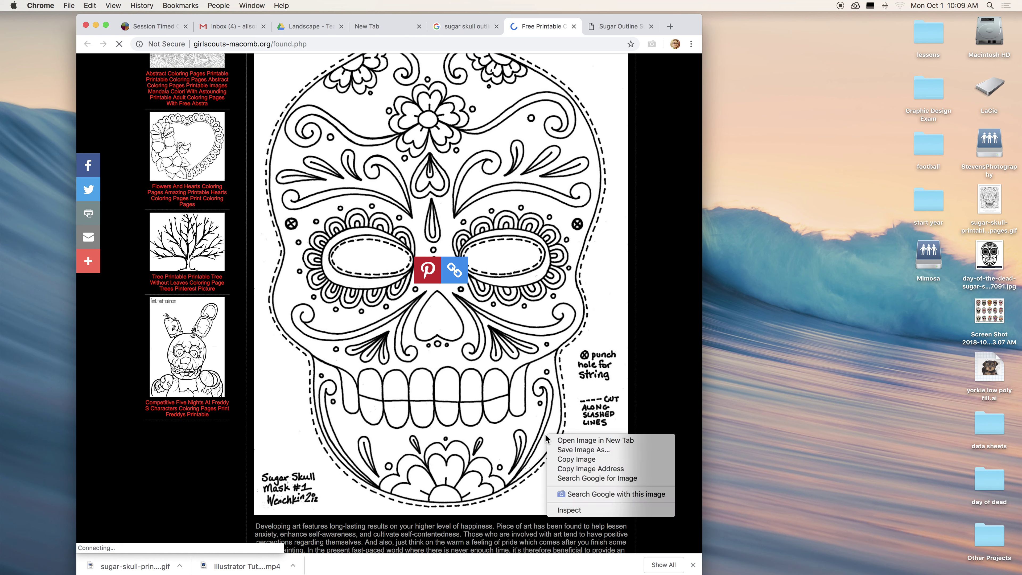
pyautogui.click(574, 450)
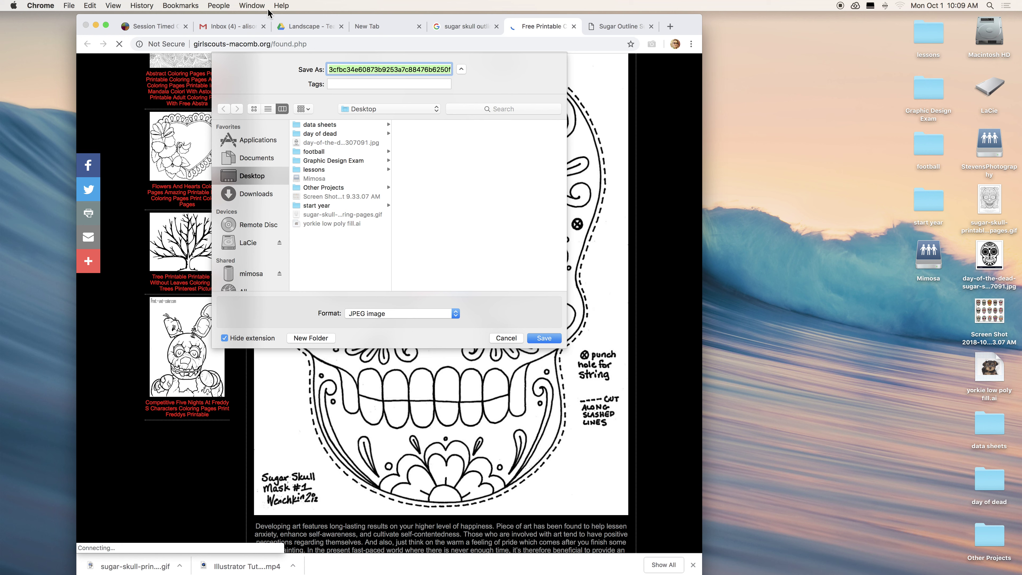
pyautogui.write('sugar')
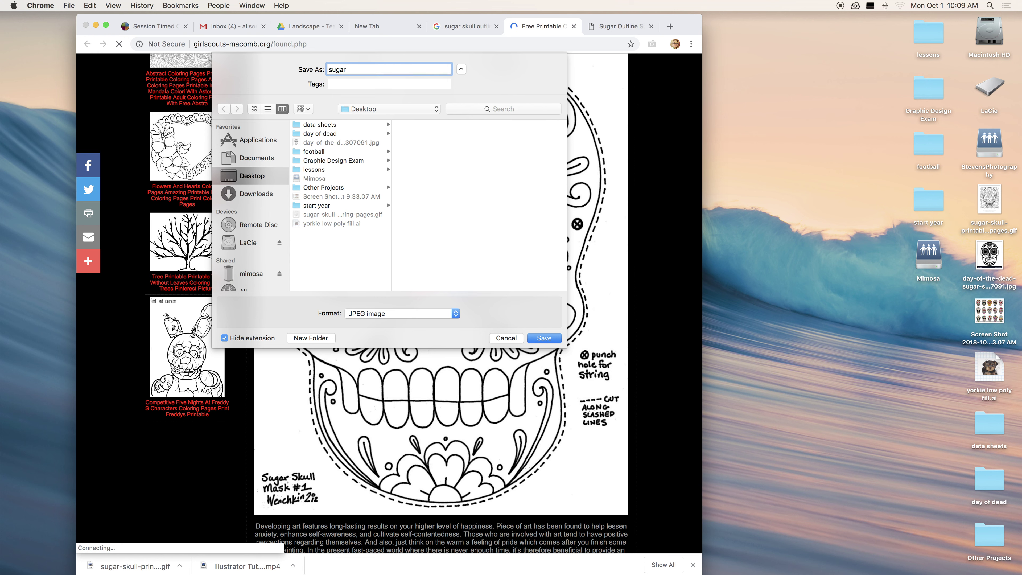
pyautogui.write(' skull design')
pyautogui.press('Return')
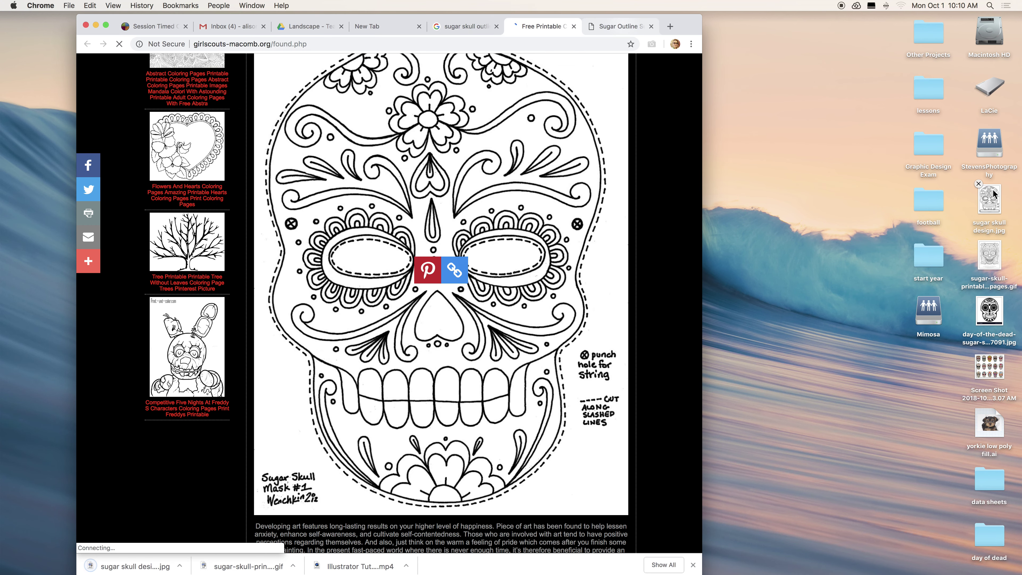
pyautogui.doubleClick(993, 194)
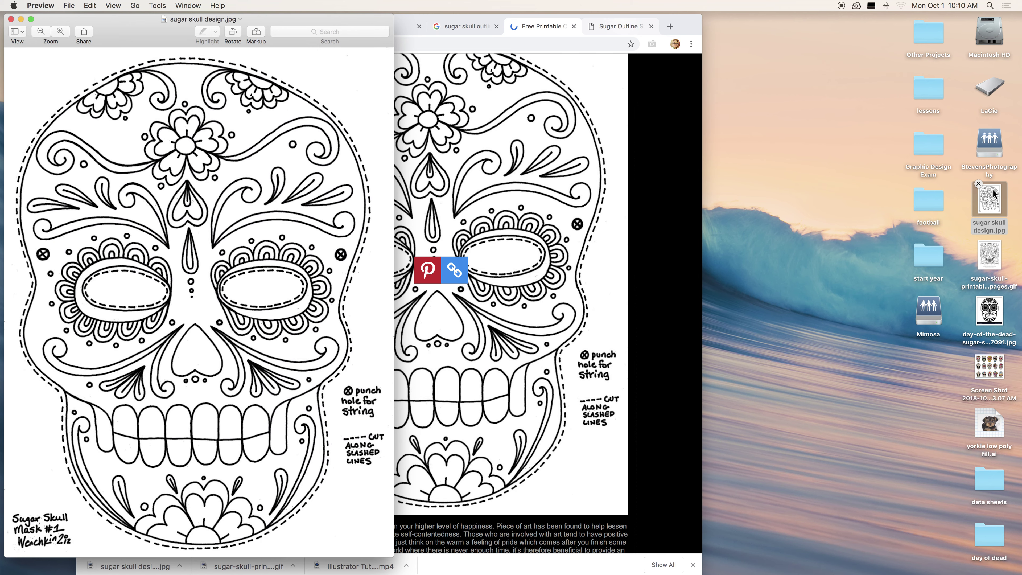
pyautogui.click(11, 19)
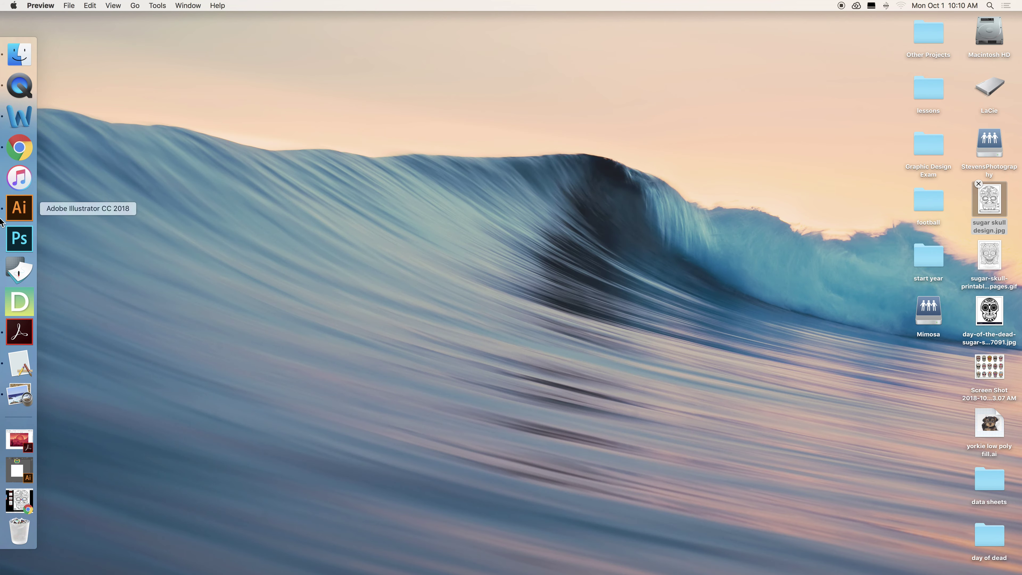
# - In Illustrator, create a new Letter-size (612 × 792 pt) print document
pyautogui.click(18, 203)
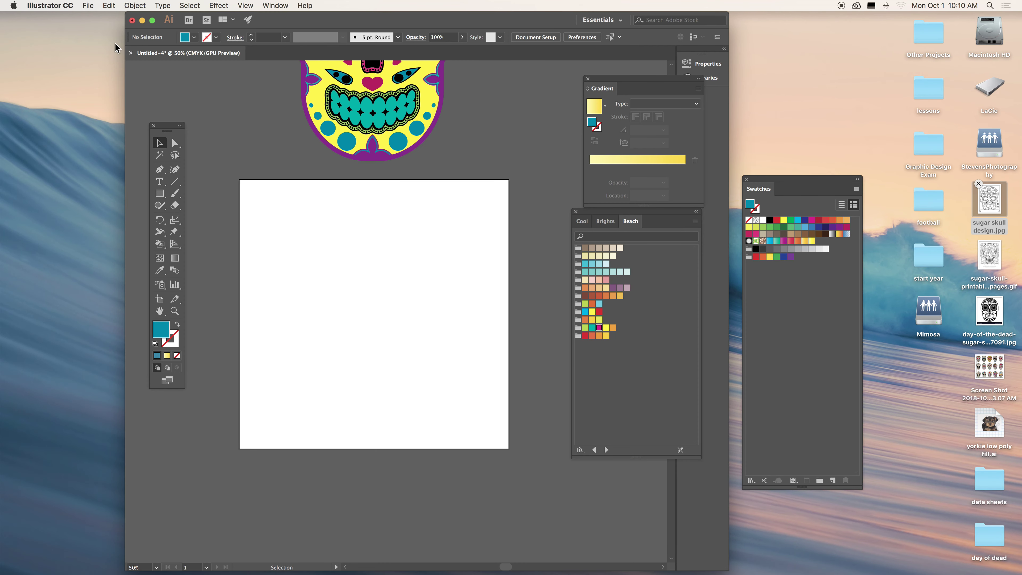
pyautogui.click(87, 6)
pyautogui.click(92, 16)
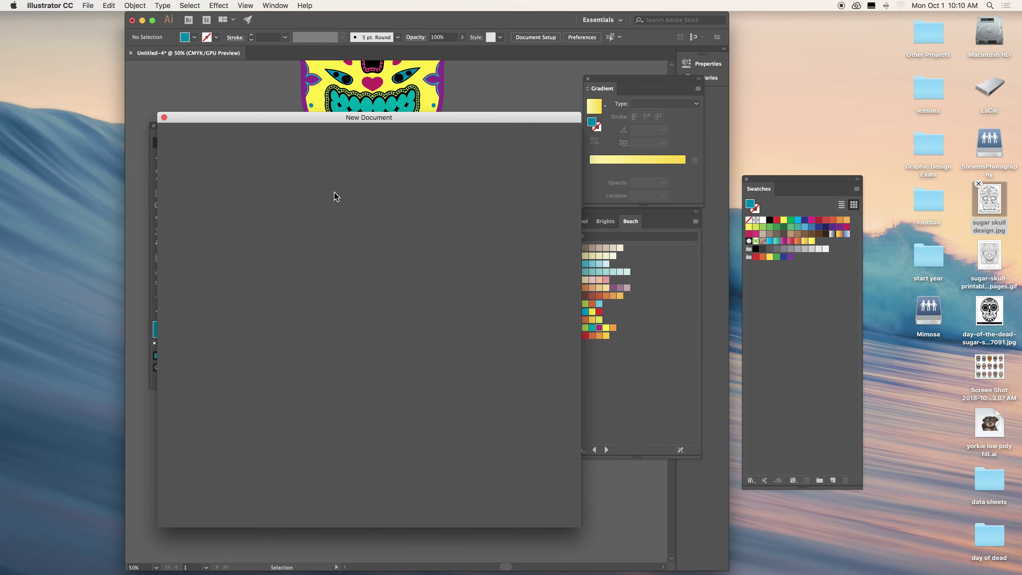
pyautogui.click(398, 135)
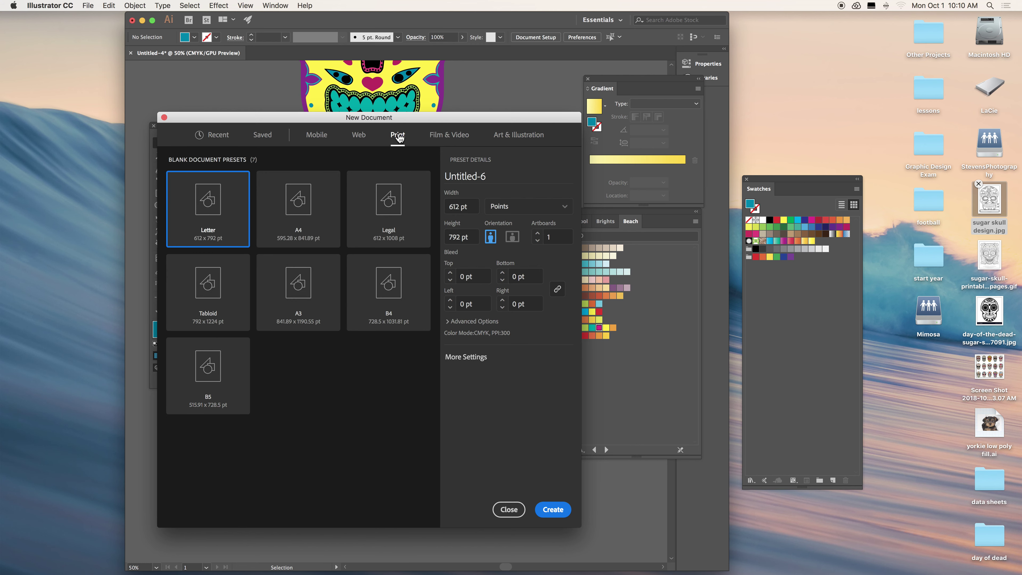
pyautogui.click(547, 509)
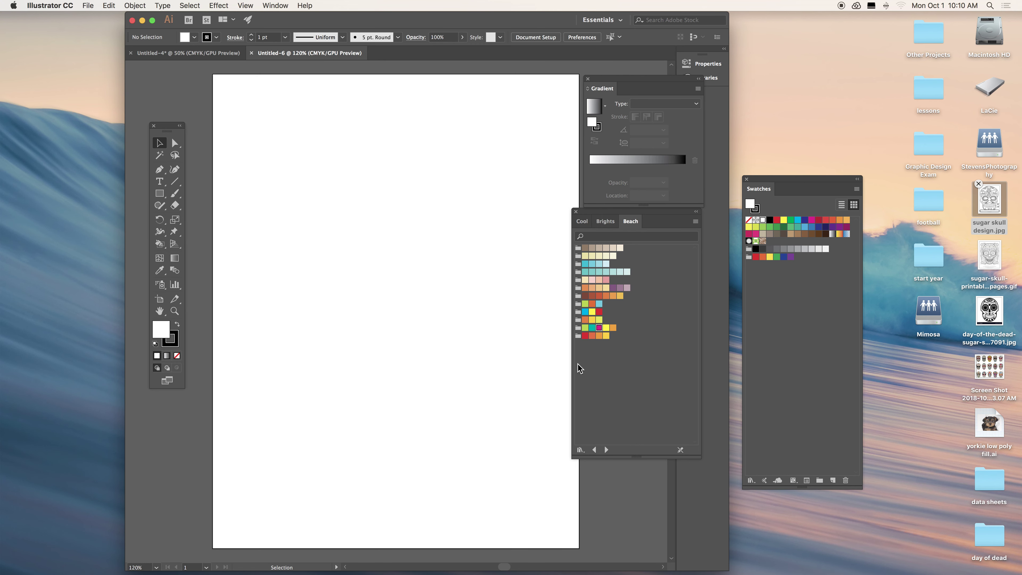
# - Close the Cool, Brights and Beach swatch libraries, the Swatches panel and the Gradient panel
pyautogui.click(575, 211)
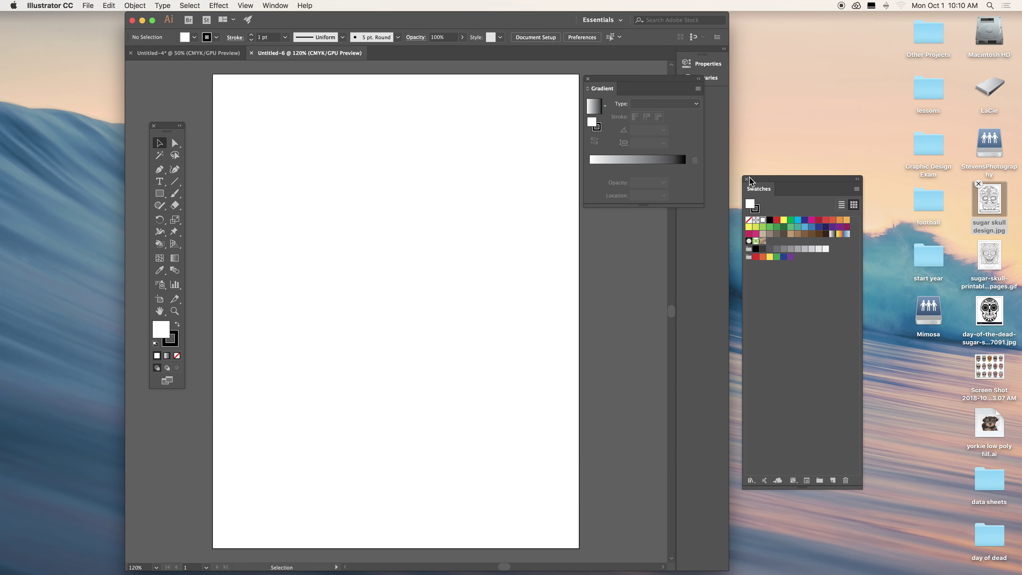
pyautogui.click(747, 179)
pyautogui.click(588, 79)
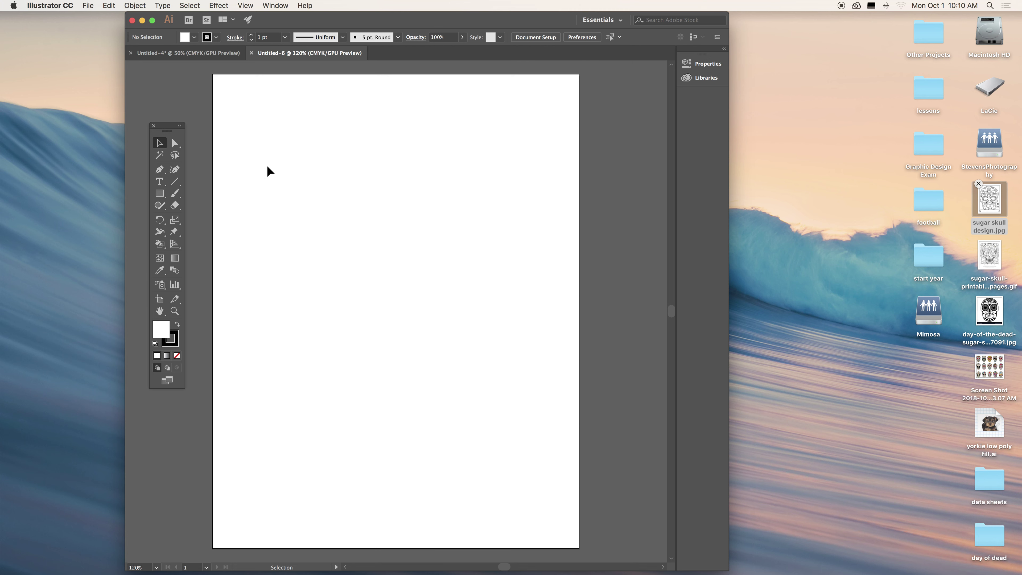
# - Place the day-of-the-dead sugar skull JPEG from the Desktop into Untitled-6
pyautogui.click(88, 5)
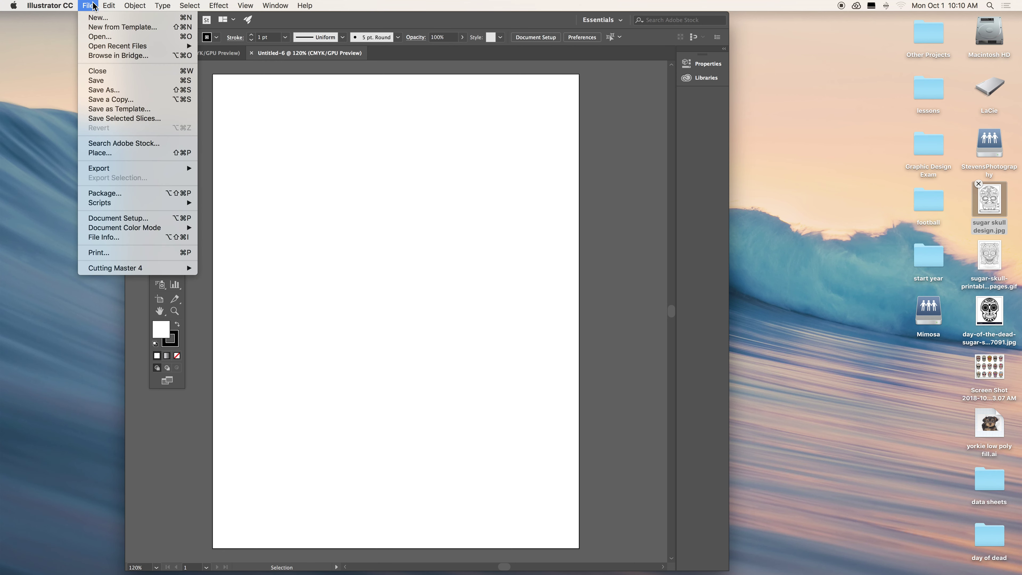
pyautogui.click(100, 152)
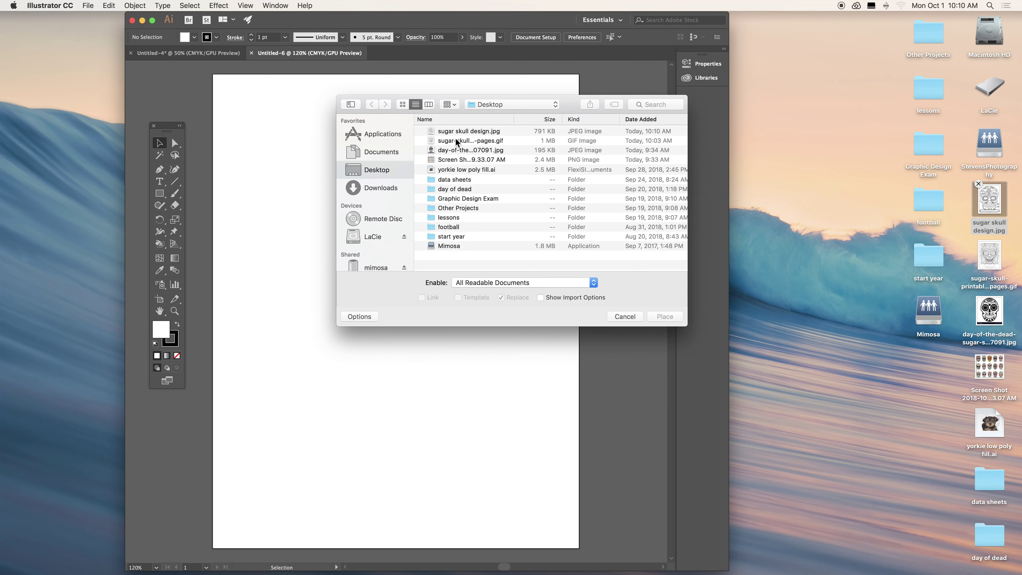
pyautogui.click(439, 152)
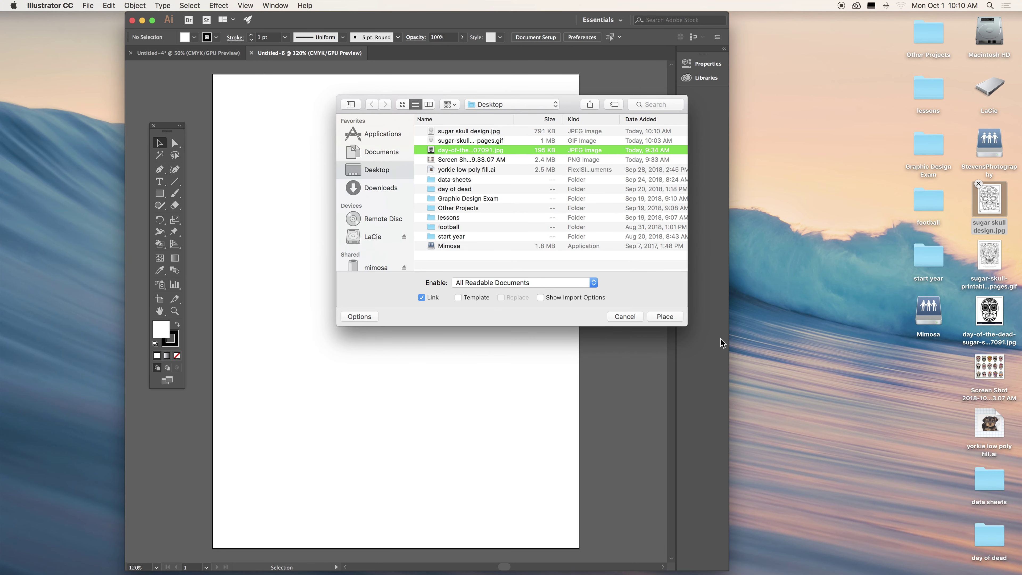
pyautogui.click(665, 316)
pyautogui.click(244, 107)
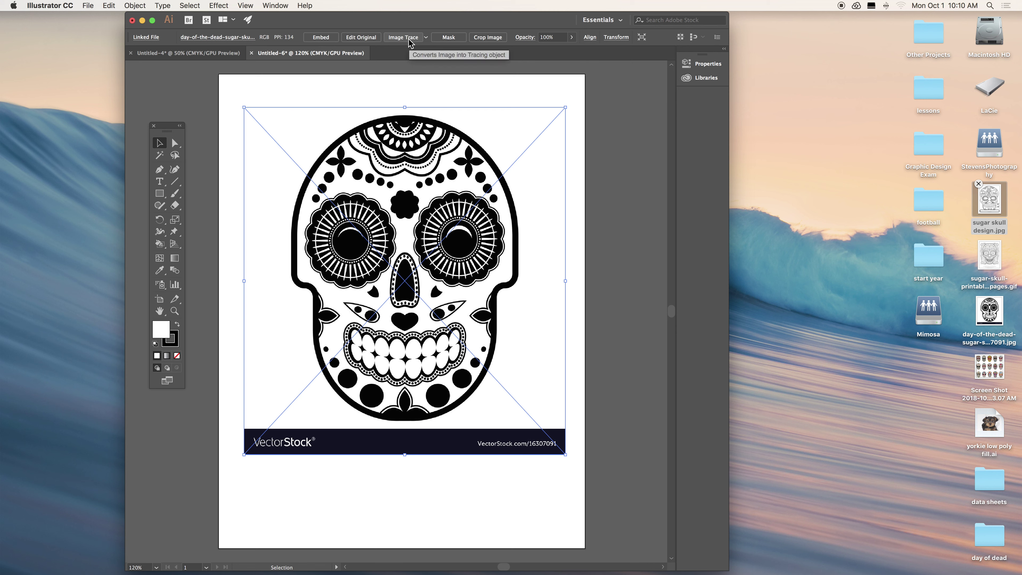
# - Trace the skull with the Black and White Logo preset and dock the Image Trace panel beside it
pyautogui.click(425, 37)
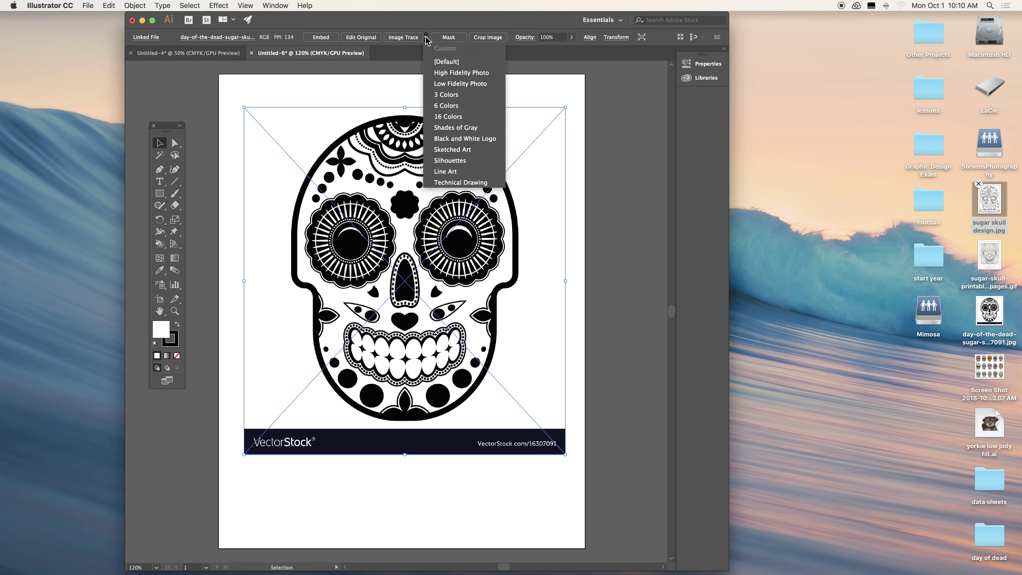
pyautogui.click(466, 139)
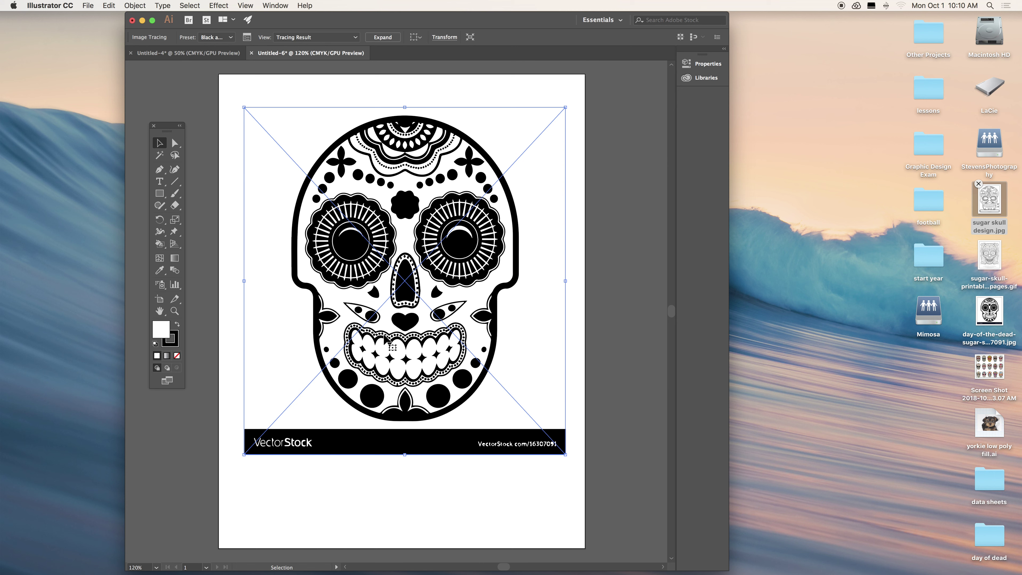
pyautogui.click(246, 37)
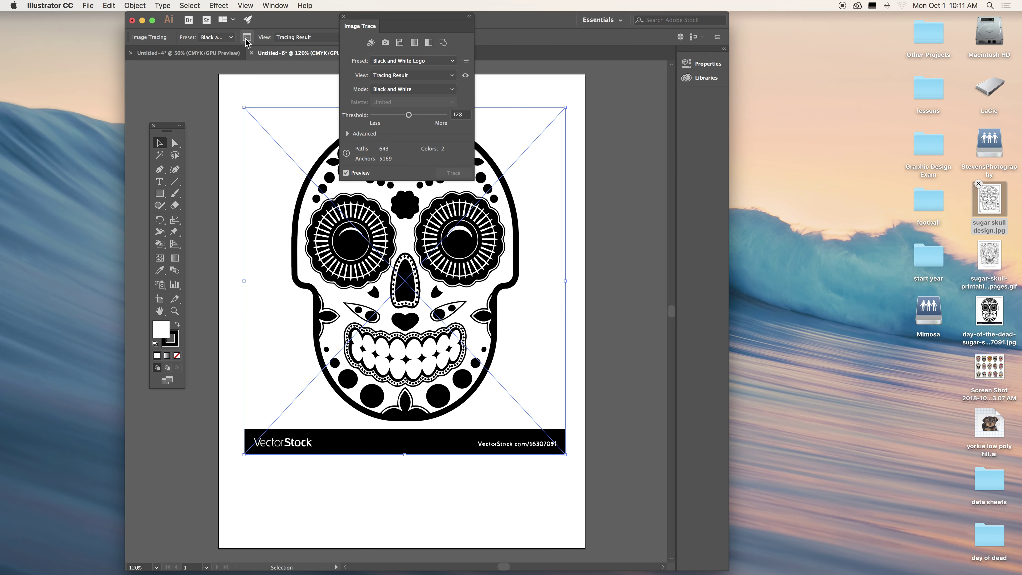
pyautogui.moveTo(367, 18); pyautogui.dragTo(624, 124)
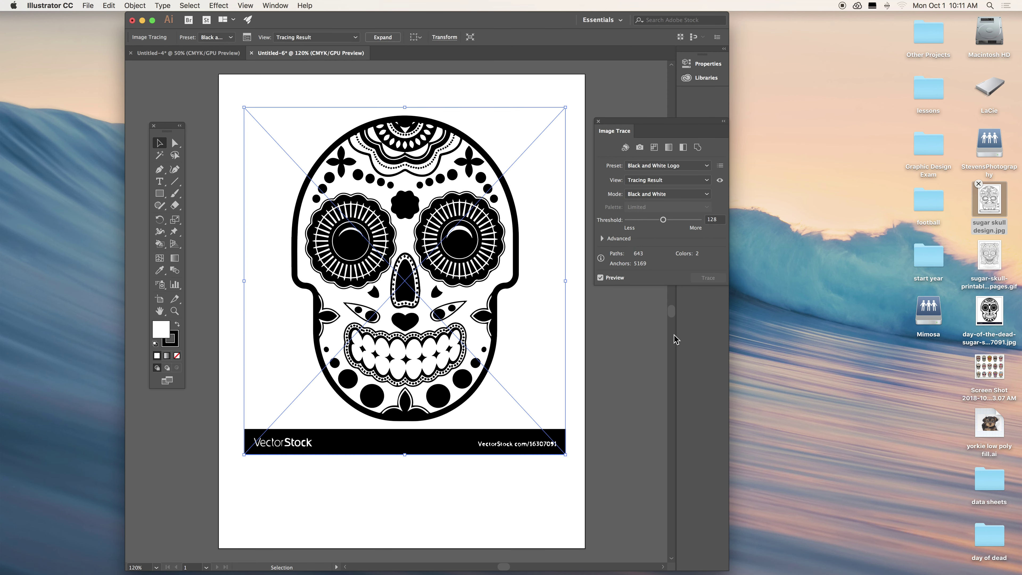
# - In the Advanced options, raise the threshold to 207 and keep the trace to fills only
pyautogui.click(602, 239)
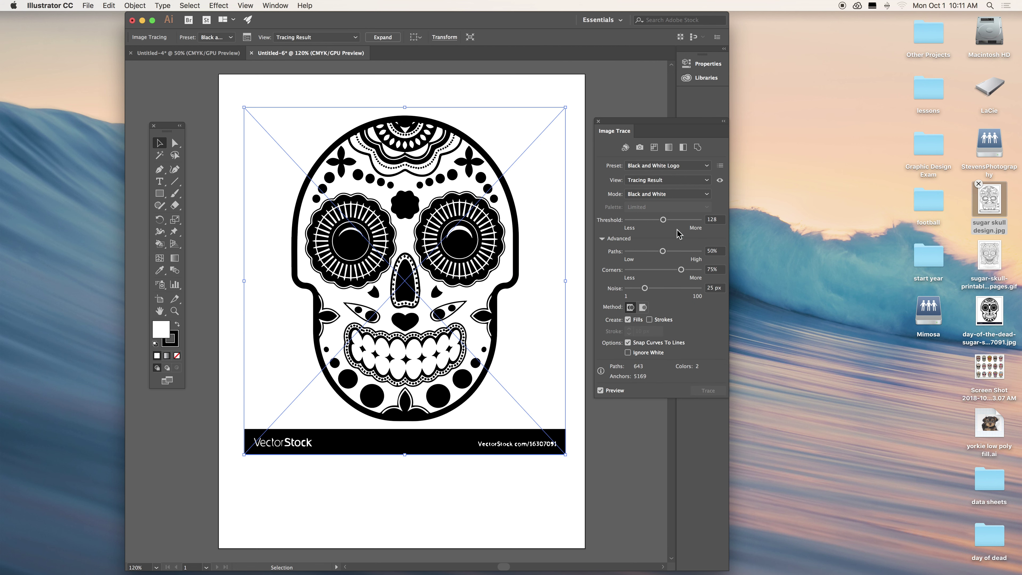
pyautogui.moveTo(663, 220); pyautogui.dragTo(671, 219)
pyautogui.moveTo(671, 221)
pyautogui.mouseDown()
pyautogui.moveTo(707, 222)
pyautogui.moveTo(686, 223)
pyautogui.mouseUp()
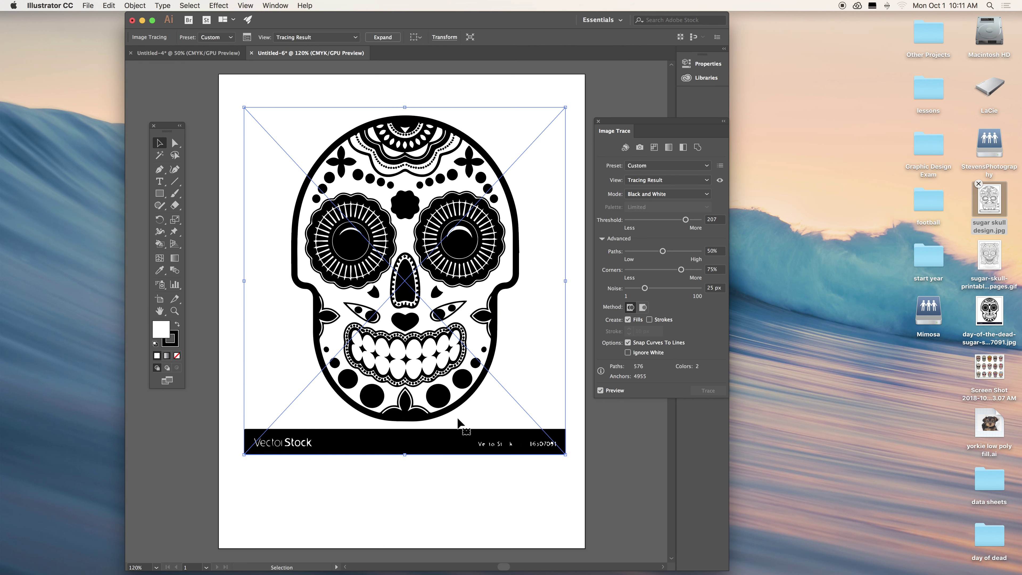
pyautogui.click(649, 319)
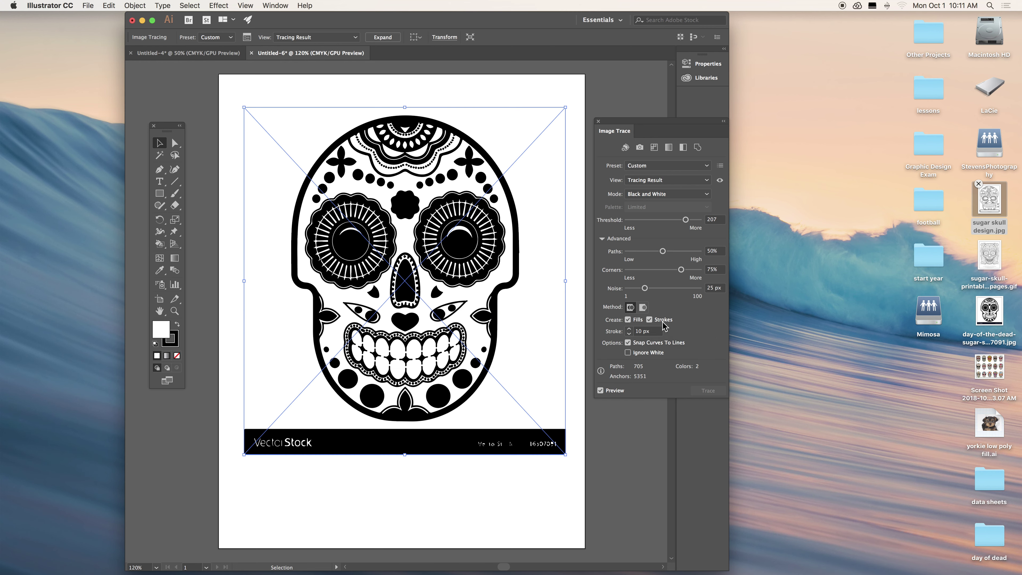
pyautogui.click(651, 320)
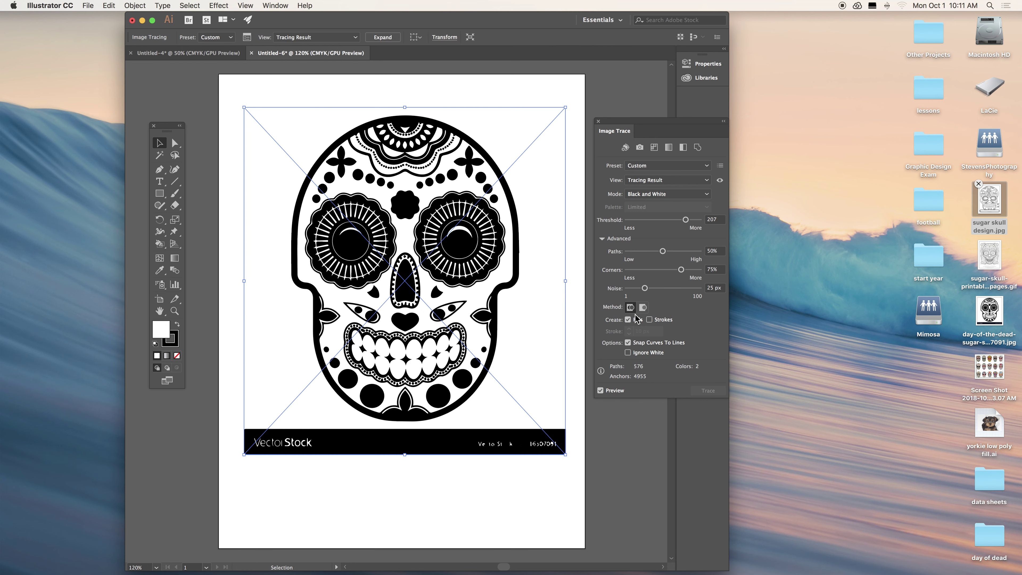
# - Expand the trace into editable paths and inspect its white shapes with Direct Selection
pyautogui.click(388, 39)
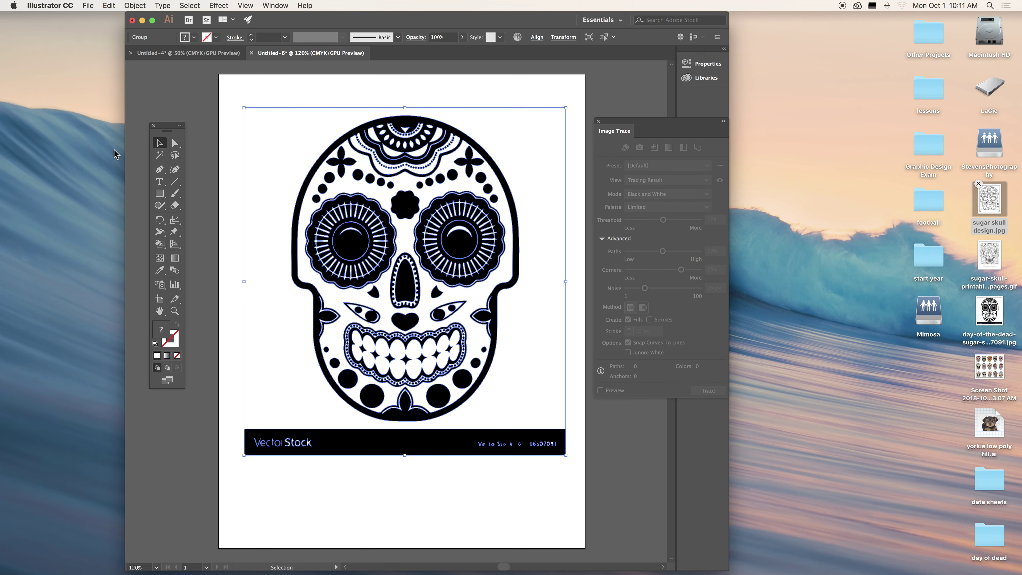
pyautogui.click(174, 143)
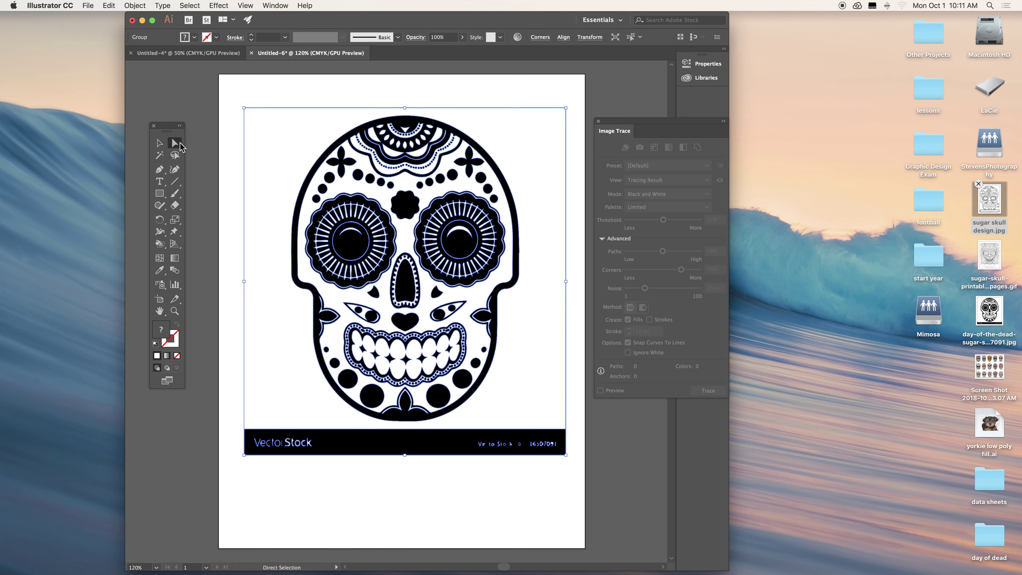
pyautogui.click(231, 148)
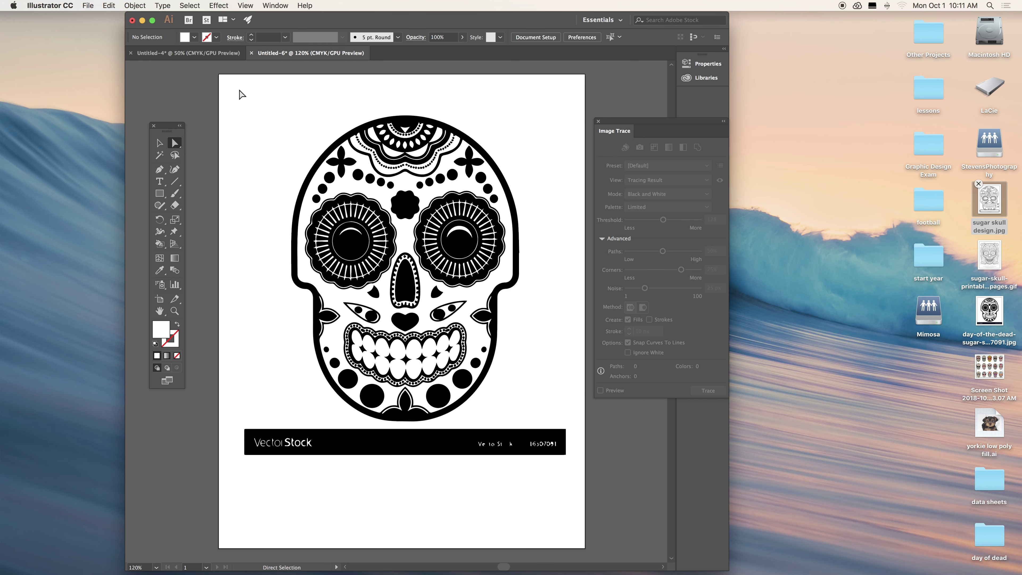
pyautogui.click(276, 147)
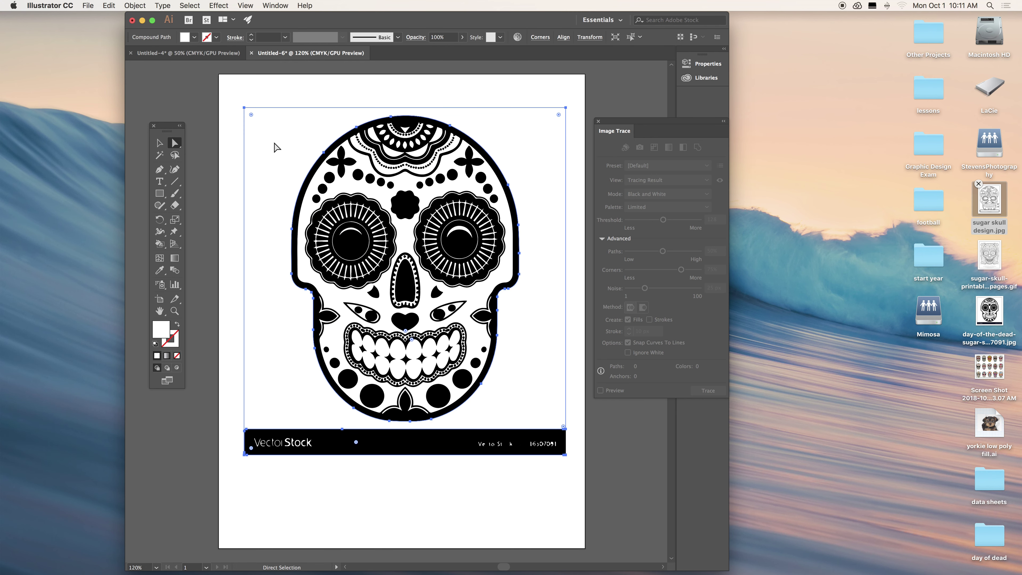
pyautogui.click(275, 148)
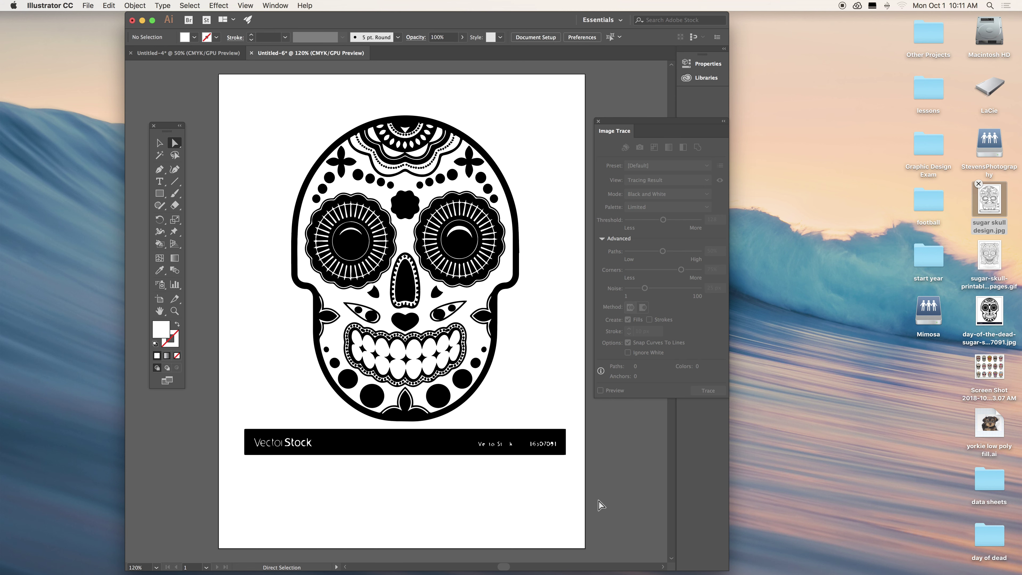
# - Delete the VectorStock watermark banner below the skull, restoring the nose shape after deleting it
pyautogui.moveTo(587, 488); pyautogui.dragTo(176, 422)
pyautogui.press('Delete')
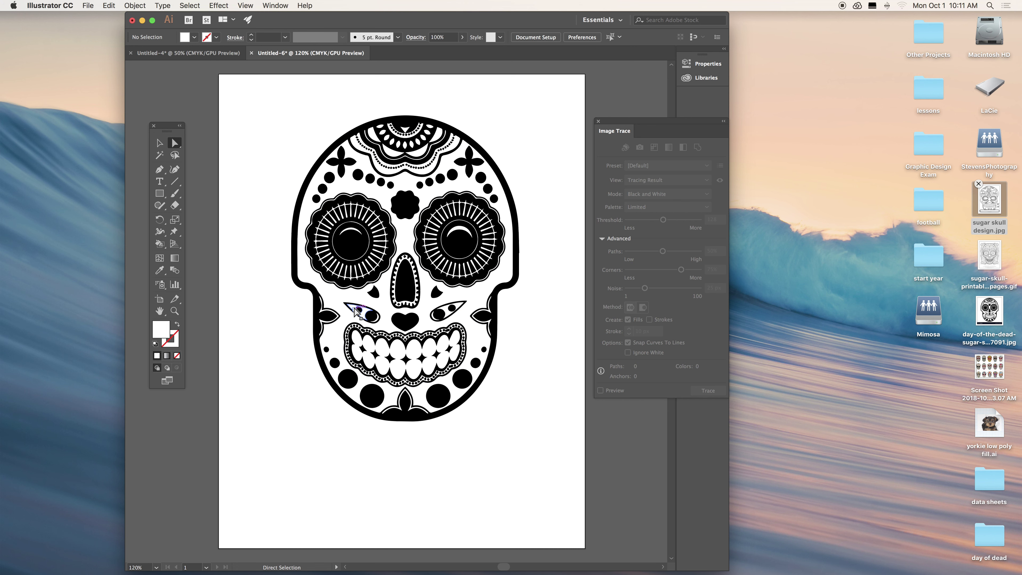
pyautogui.click(418, 304)
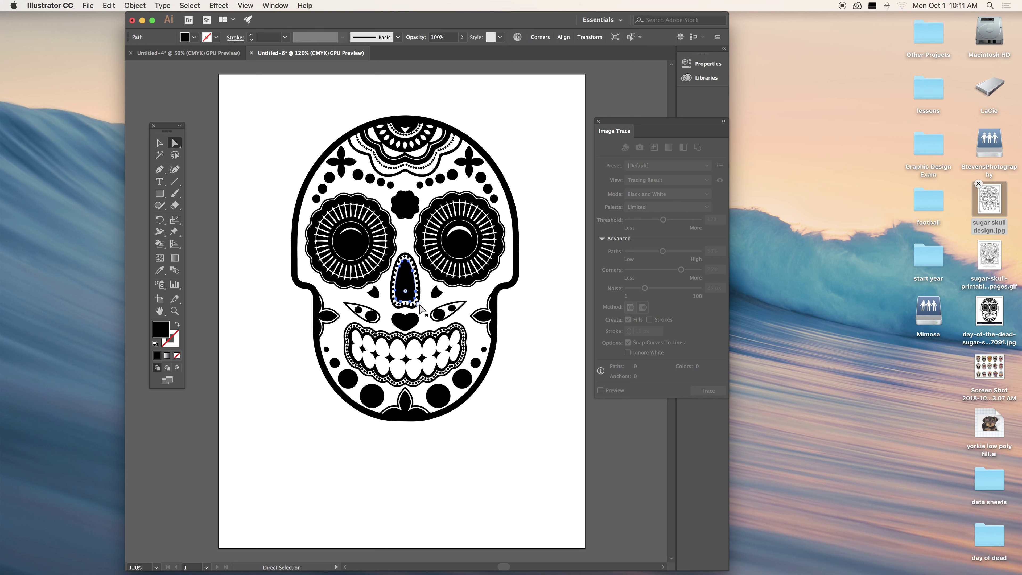
pyautogui.press('Delete')
pyautogui.press('super+z')
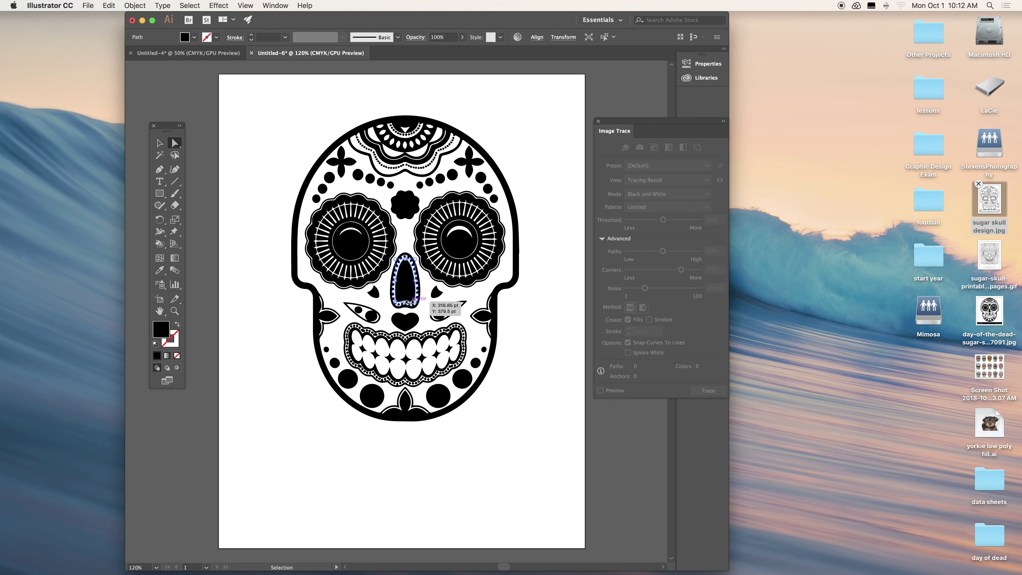
pyautogui.click(157, 143)
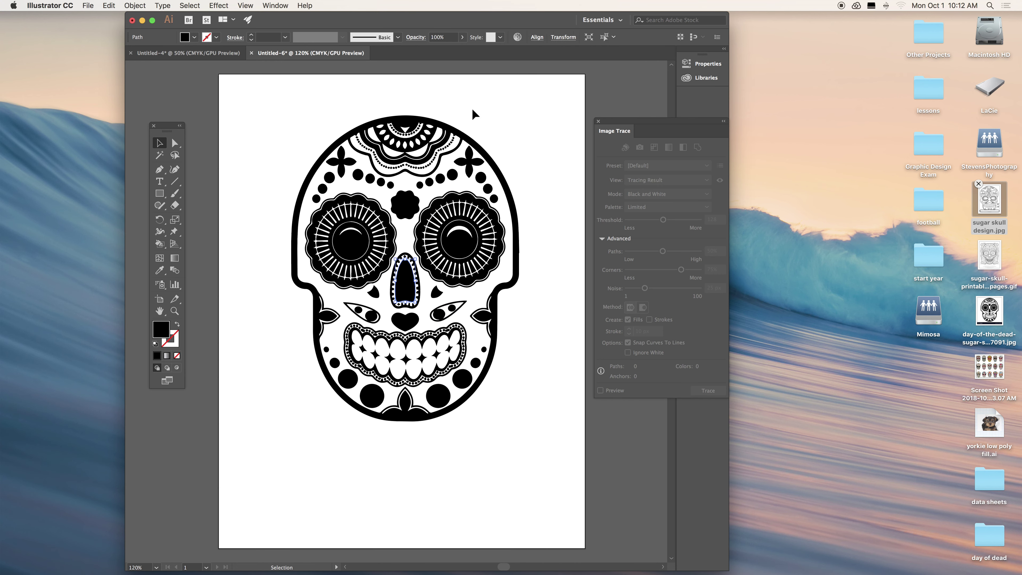
# - Fill the forehead flower shape with CMYK Red from the Swatches panel using the Live Paint Bucket
pyautogui.click(598, 122)
pyautogui.click(317, 162)
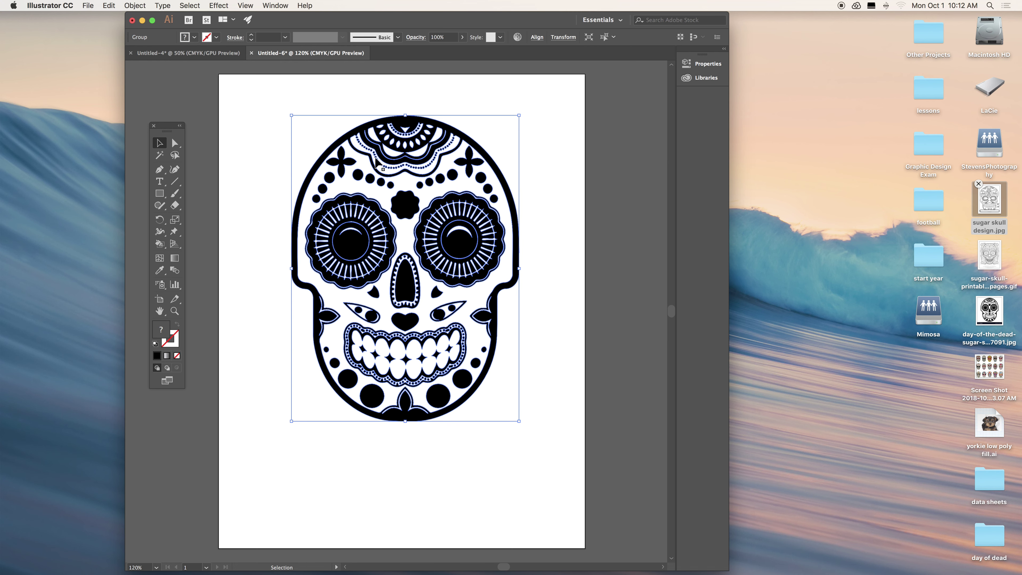
pyautogui.click(160, 246)
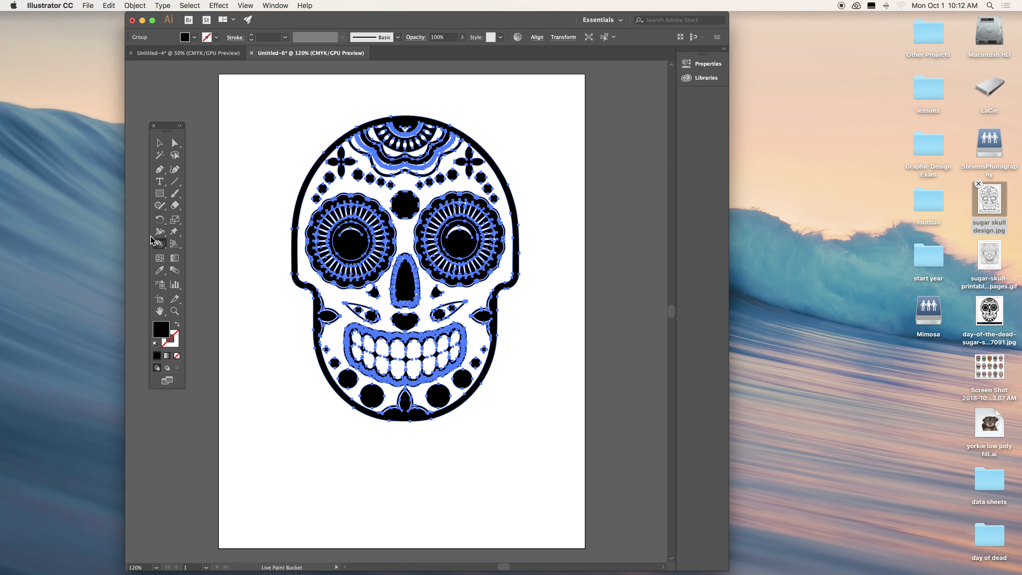
pyautogui.click(275, 5)
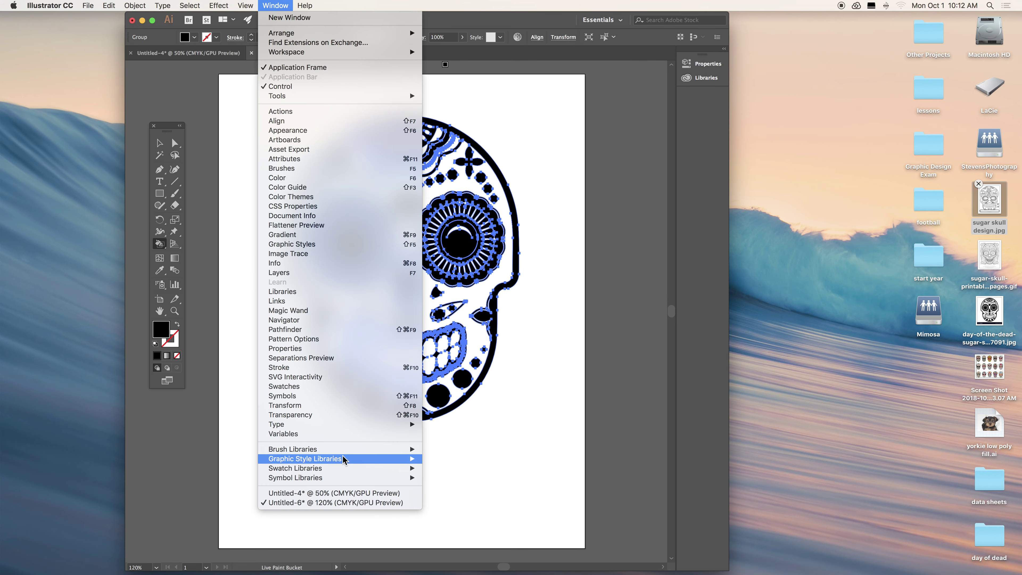
pyautogui.click(348, 386)
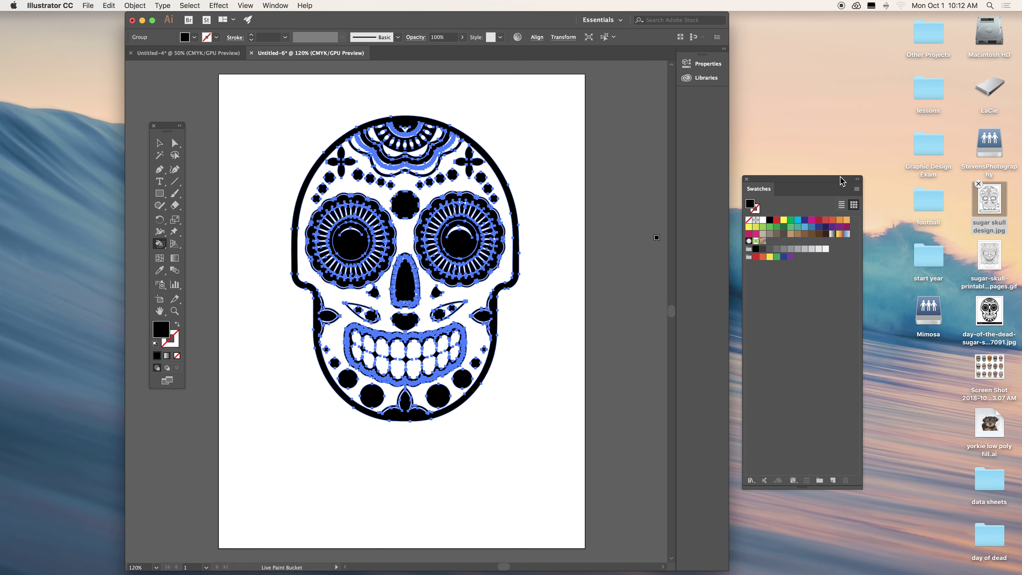
pyautogui.moveTo(810, 180); pyautogui.dragTo(617, 98)
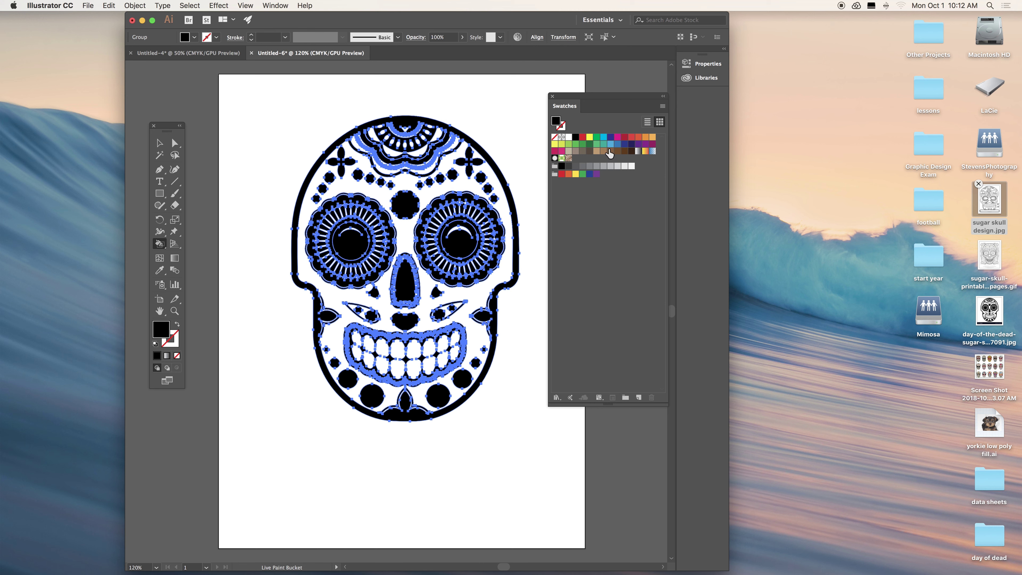
pyautogui.click(582, 138)
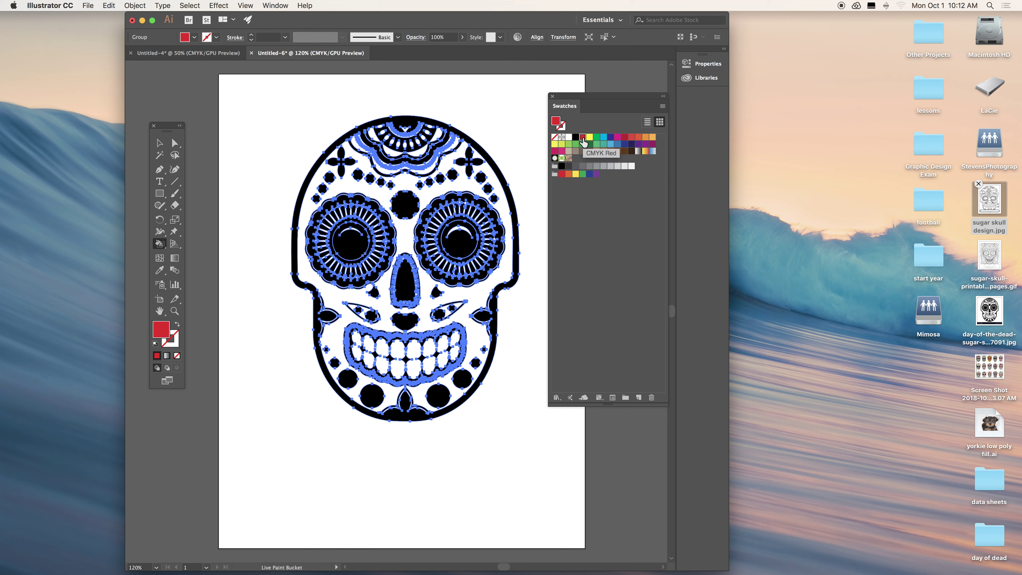
pyautogui.click(404, 207)
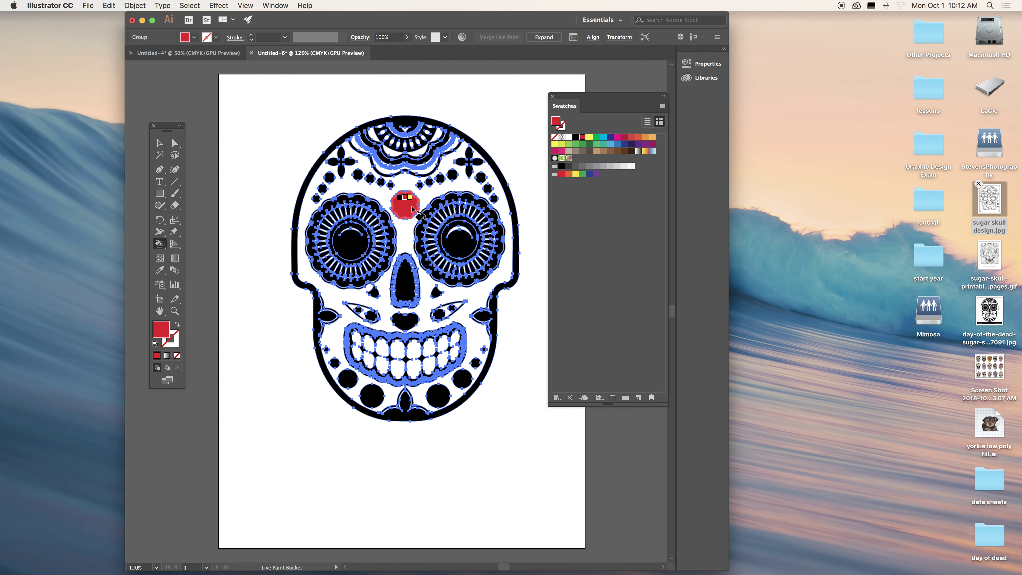
# - Fill the nose and heart-shaped mouth red with the Live Paint Bucket
pyautogui.click(159, 144)
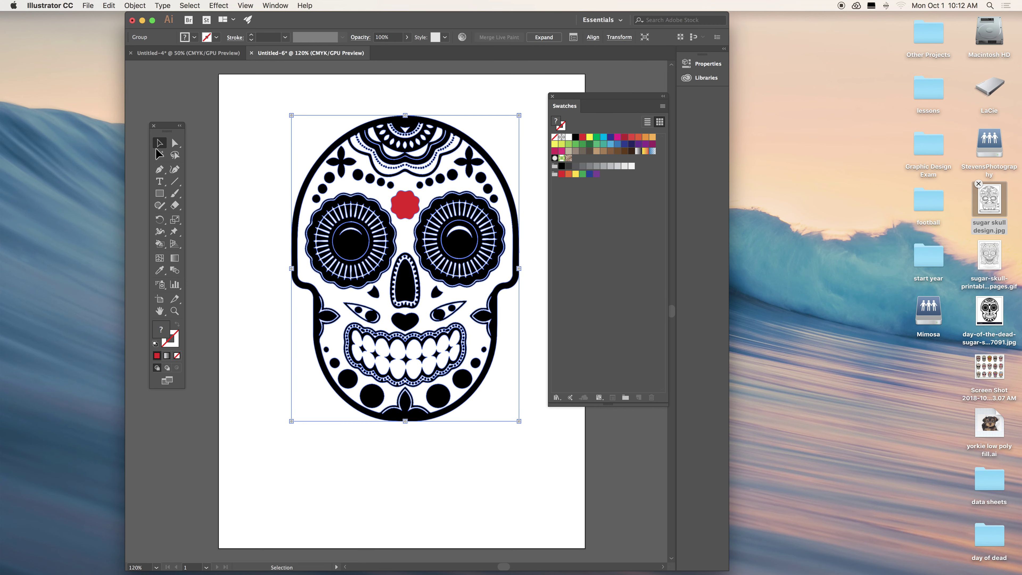
pyautogui.click(236, 152)
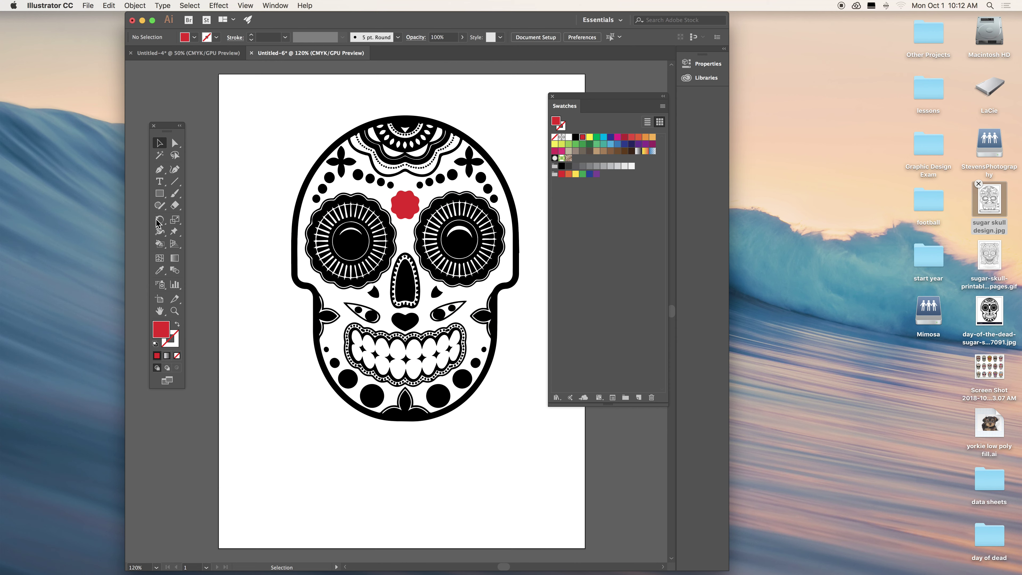
pyautogui.click(160, 244)
pyautogui.click(405, 282)
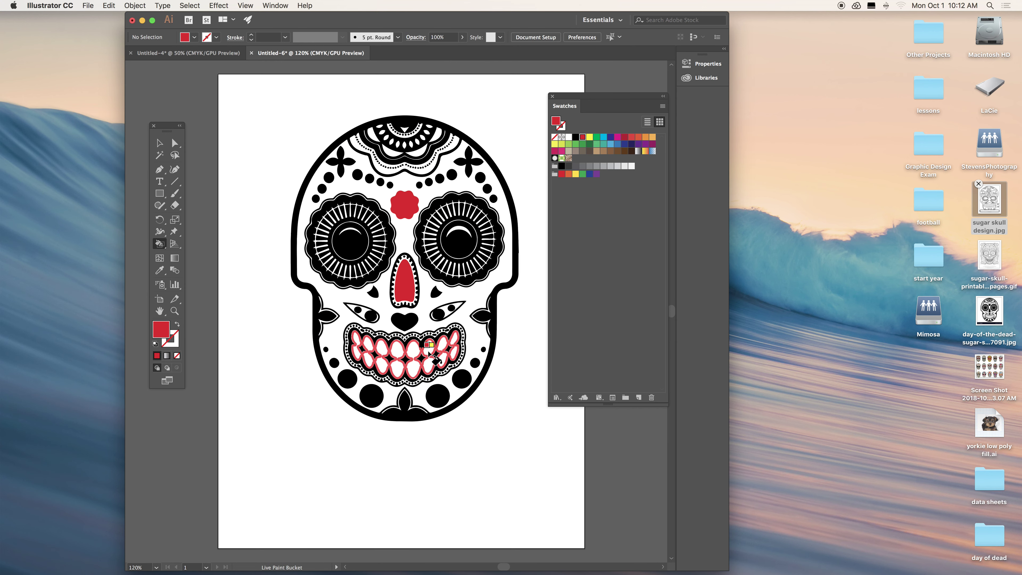
pyautogui.click(412, 322)
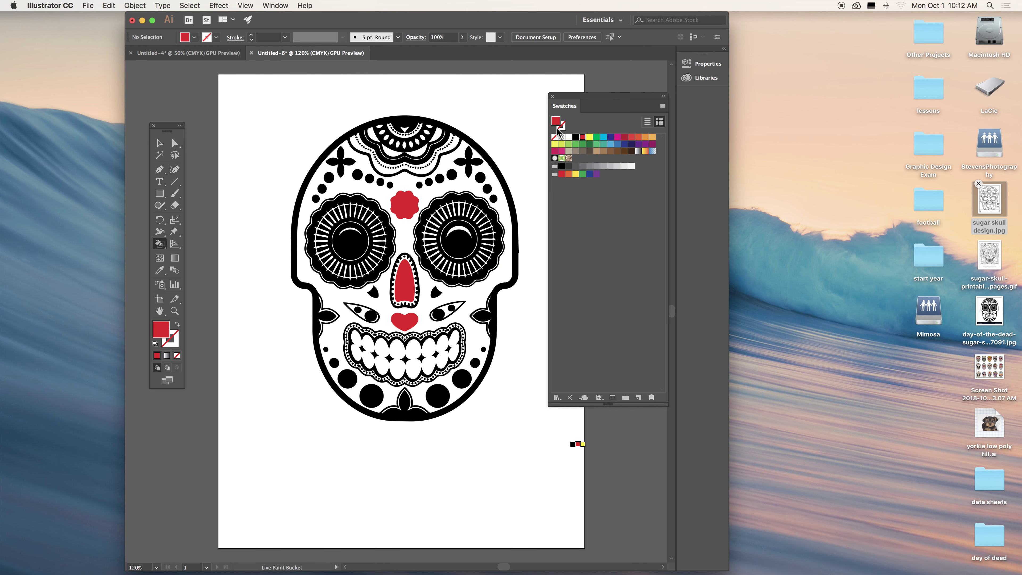
# - Fill both side flowers, the top band and upper-right gum border orange, undoing stray fills
pyautogui.click(568, 174)
pyautogui.click(468, 161)
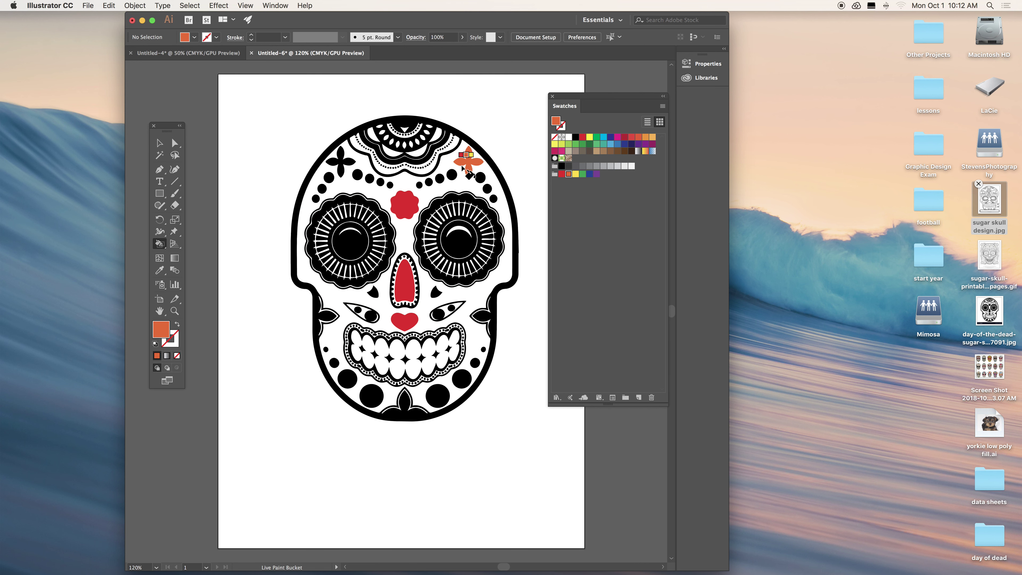
pyautogui.click(342, 161)
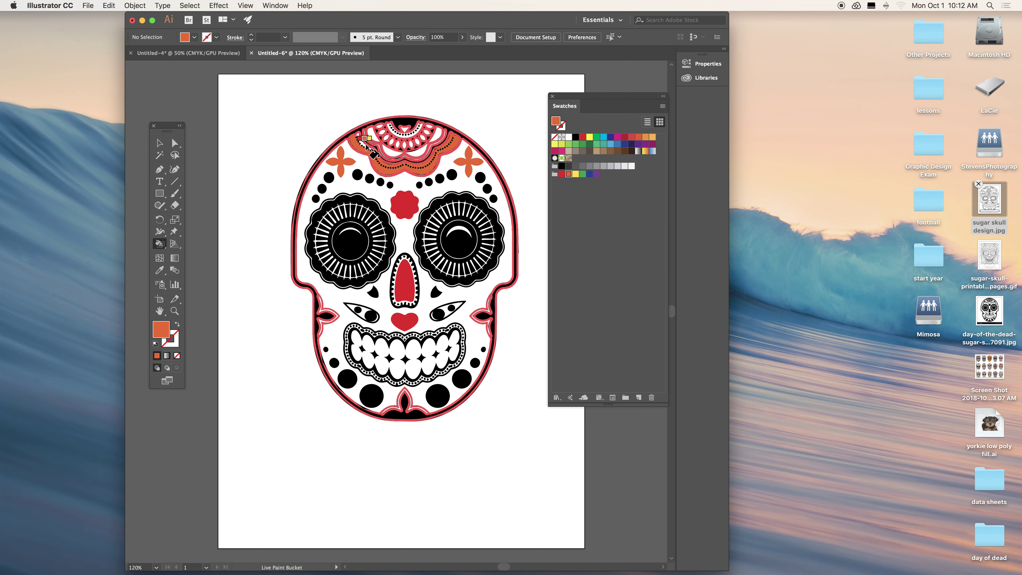
pyautogui.click(370, 150)
pyautogui.press('cmd+z')
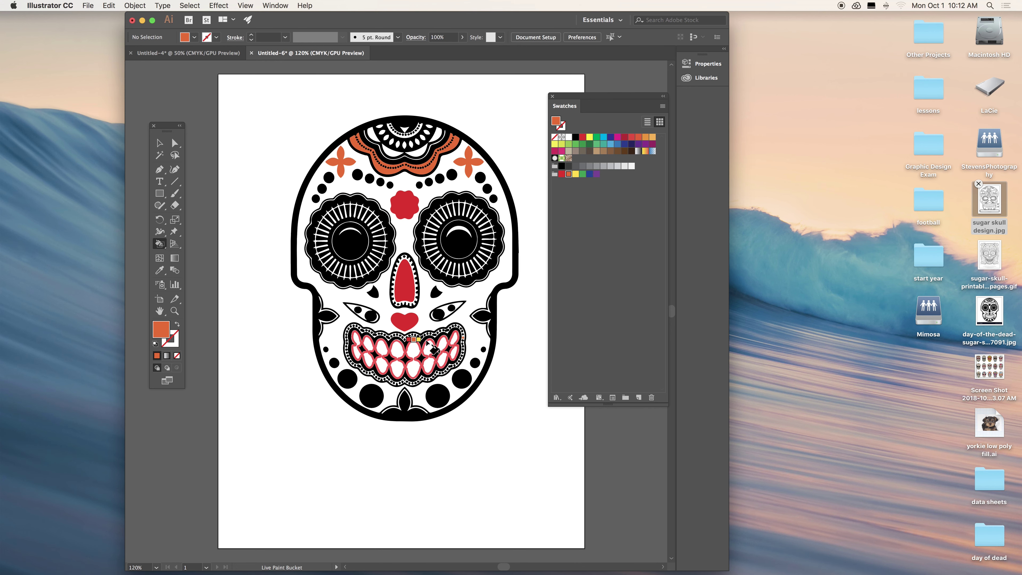
pyautogui.click(451, 326)
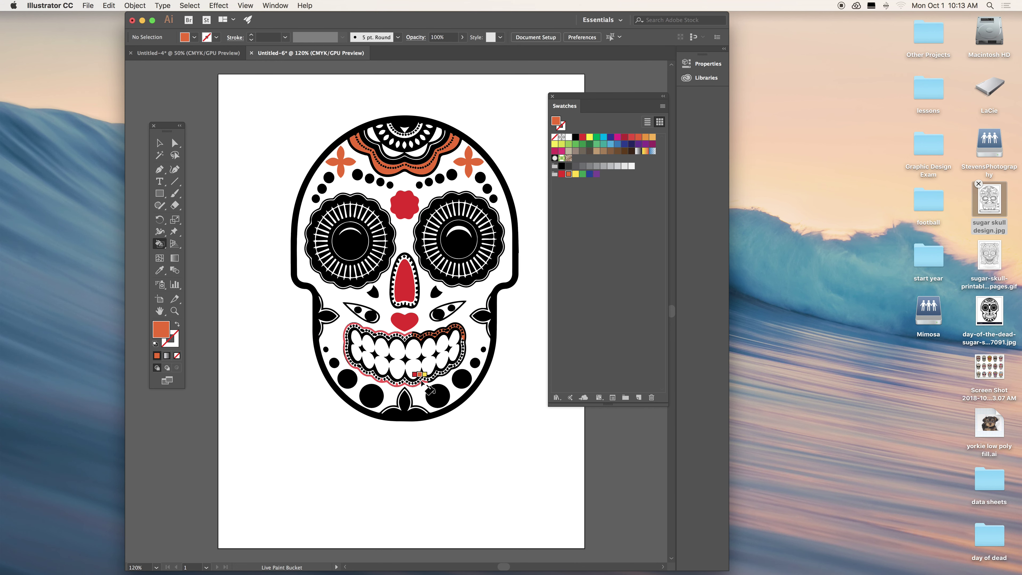
pyautogui.click(403, 343)
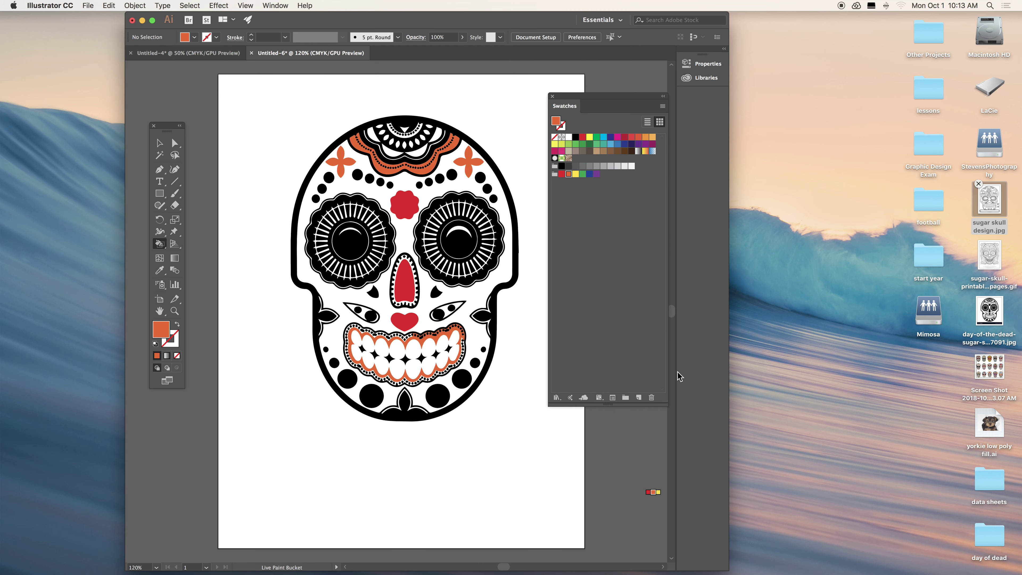
pyautogui.press('super+z')
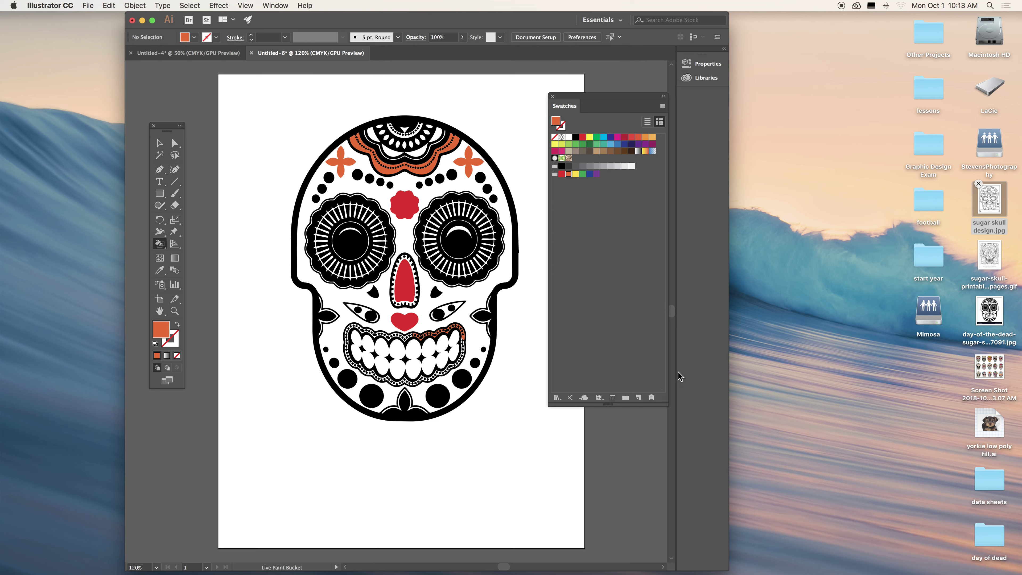
# - Move the coloured skull mostly off the artboard to the lower right
pyautogui.click(162, 143)
pyautogui.moveTo(298, 266); pyautogui.dragTo(436, 287)
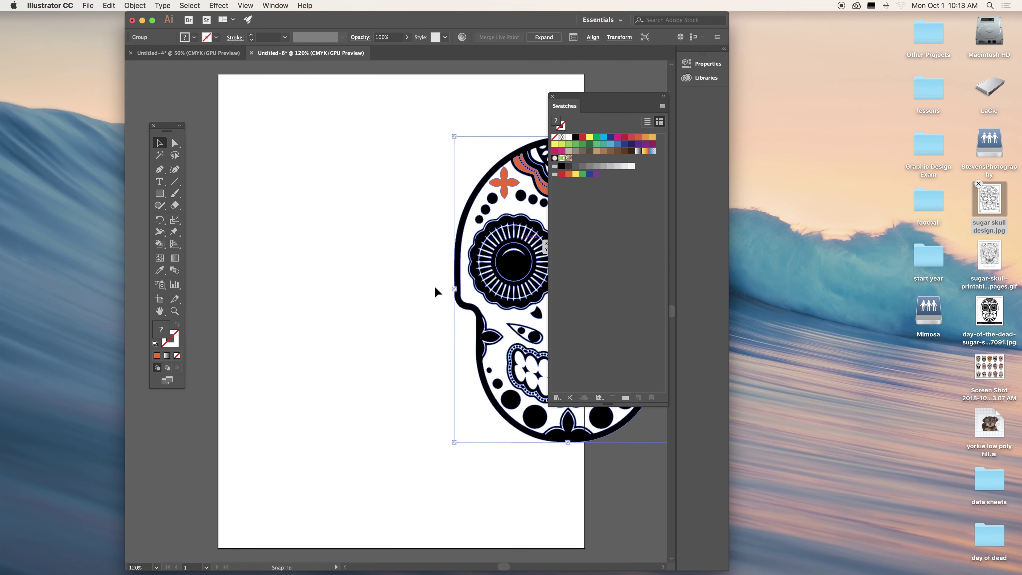
pyautogui.click(470, 361)
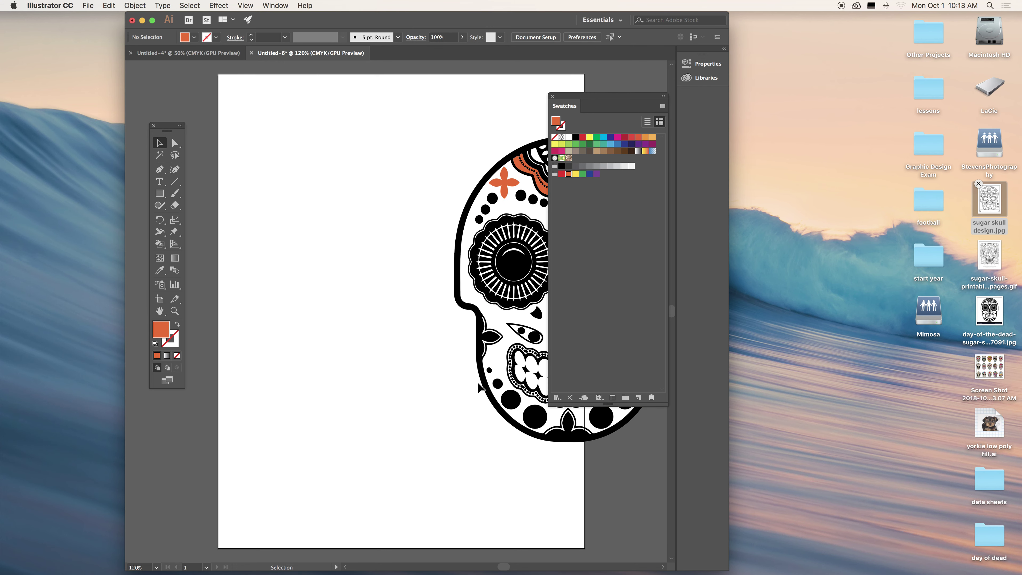
pyautogui.moveTo(479, 387); pyautogui.dragTo(603, 457)
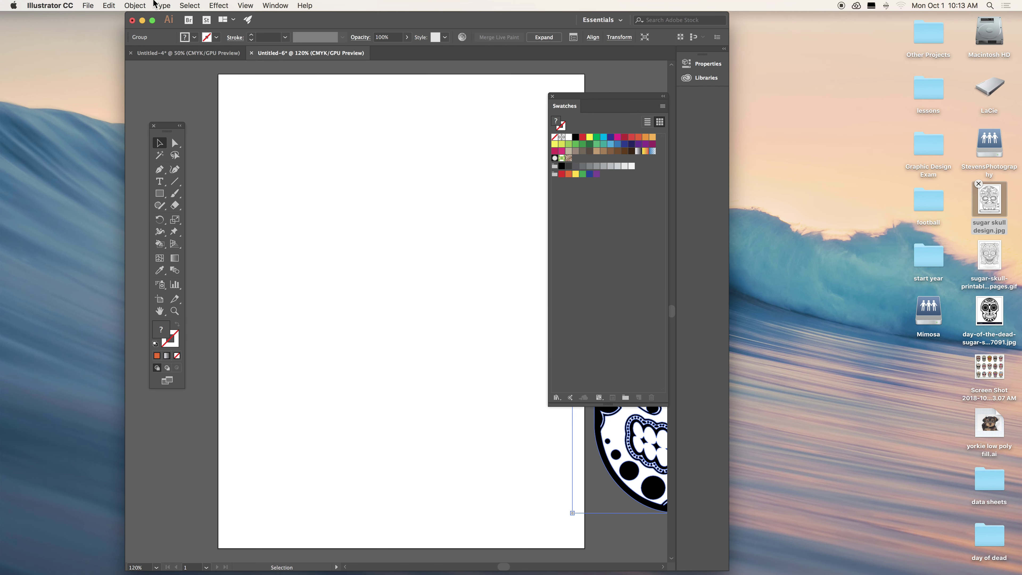
# - Place 'sugar skull design.jpg' at the artboard's upper left and enlarge it to fill the page
pyautogui.click(88, 6)
pyautogui.click(120, 153)
pyautogui.click(481, 131)
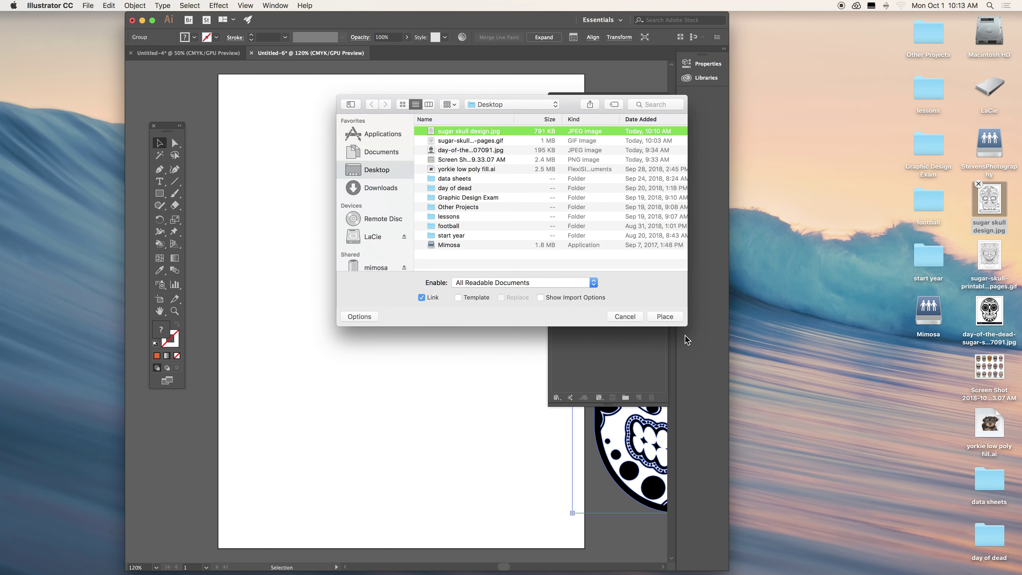
pyautogui.click(663, 317)
pyautogui.moveTo(262, 106); pyautogui.dragTo(523, 498)
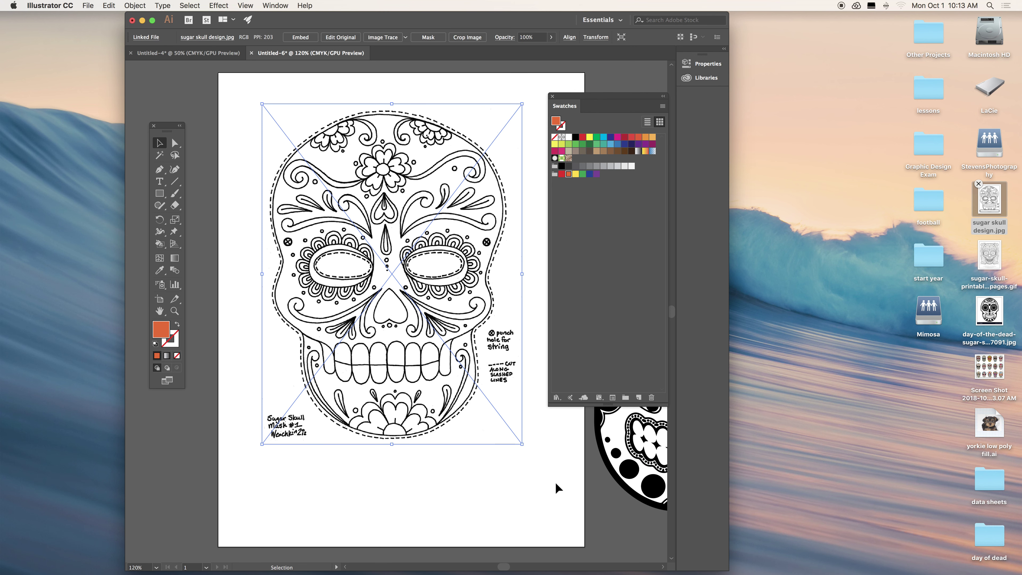
pyautogui.moveTo(525, 444); pyautogui.dragTo(559, 503)
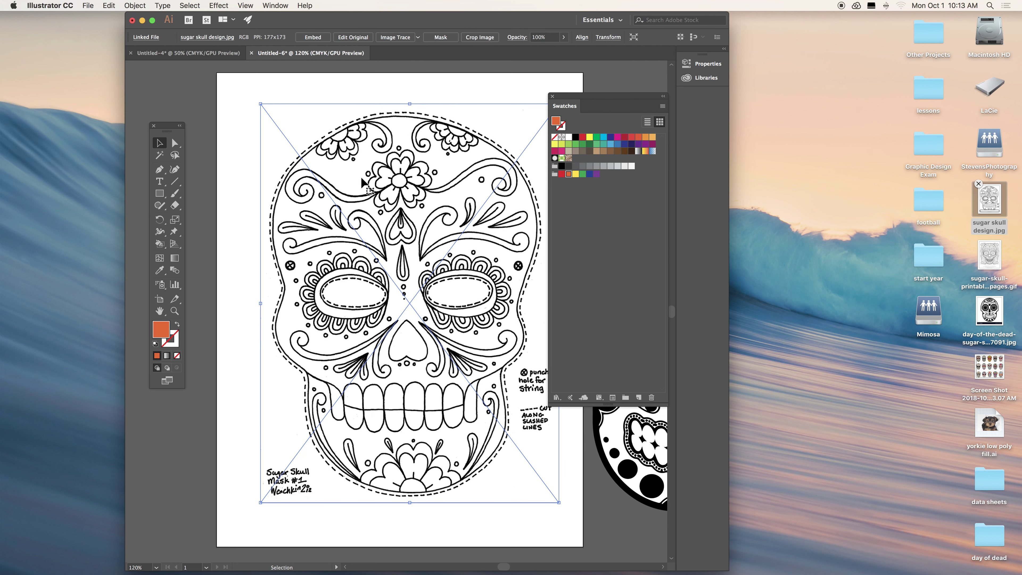
# - Trace the sugar skull design drawing in black and white at threshold 168, then expand it
pyautogui.click(418, 37)
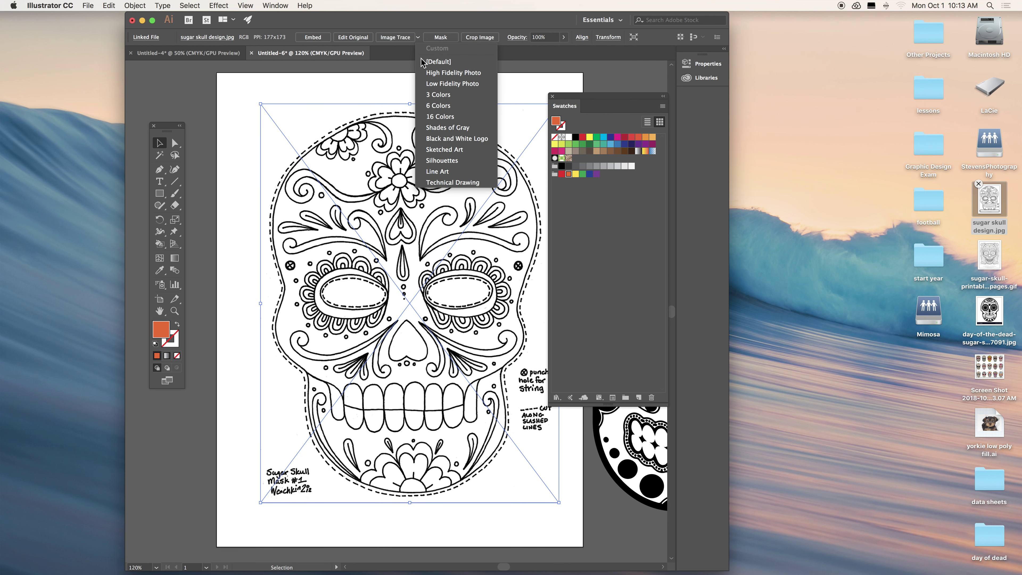
pyautogui.click(444, 150)
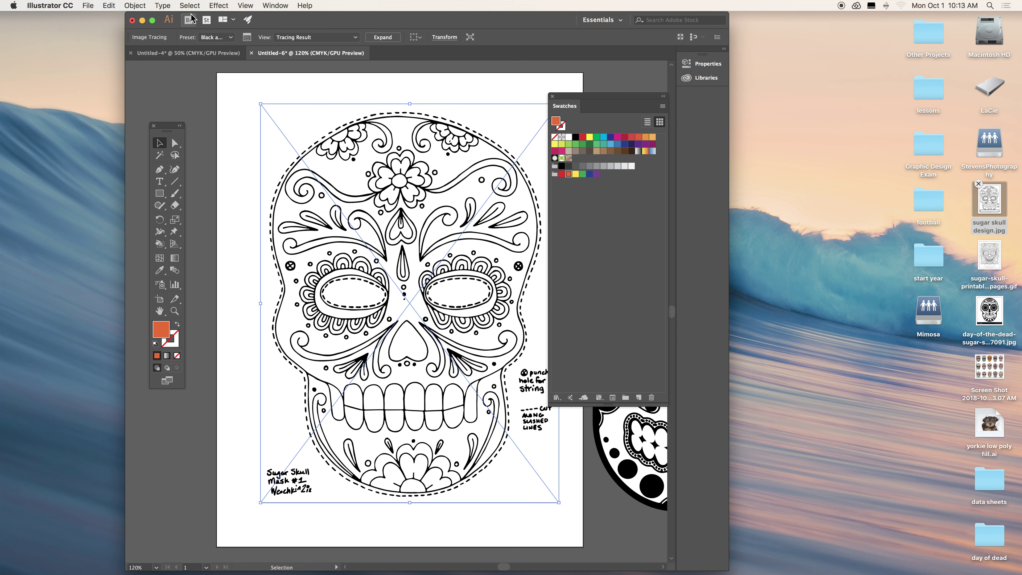
pyautogui.click(246, 37)
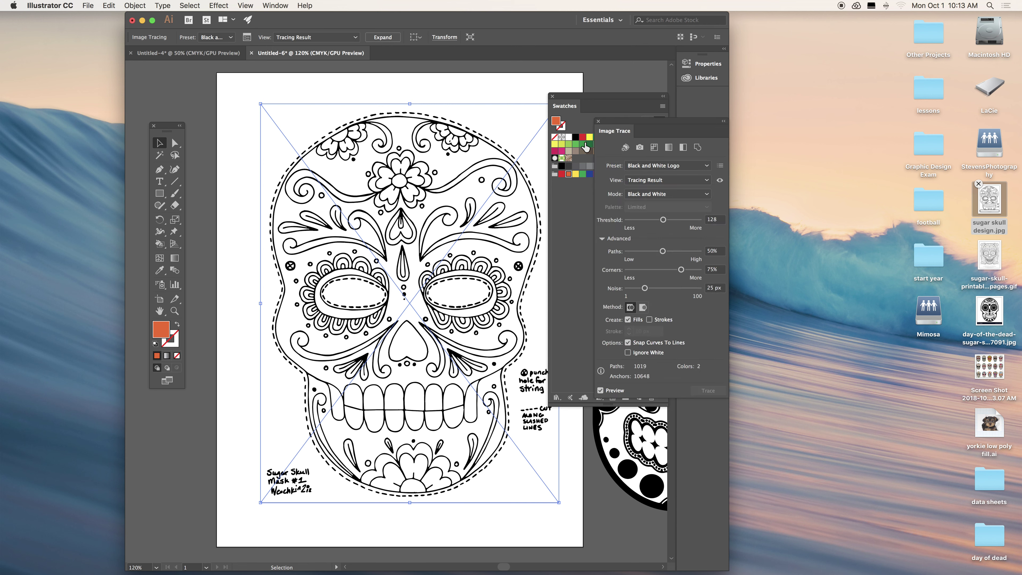
pyautogui.click(674, 220)
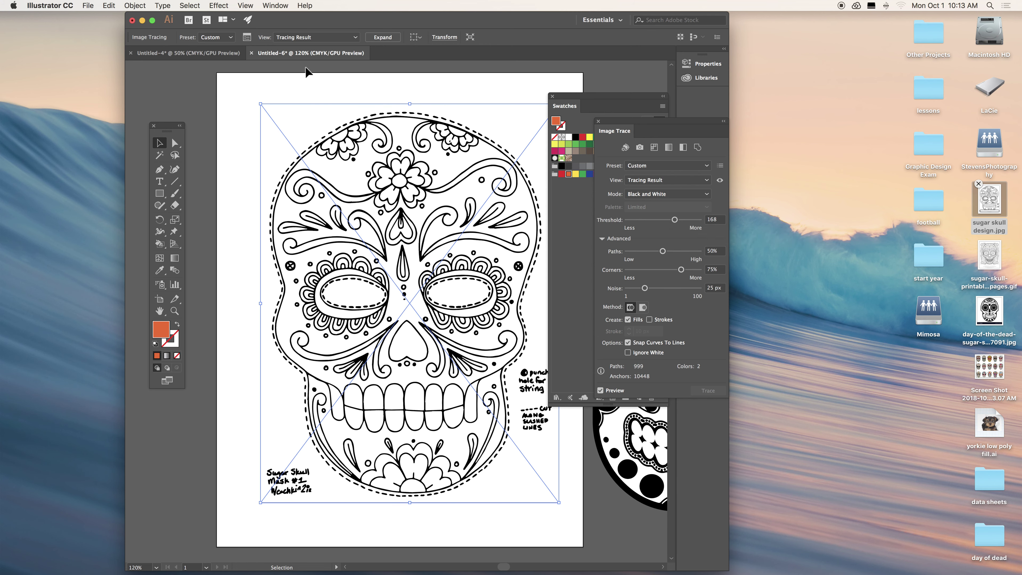
pyautogui.click(382, 38)
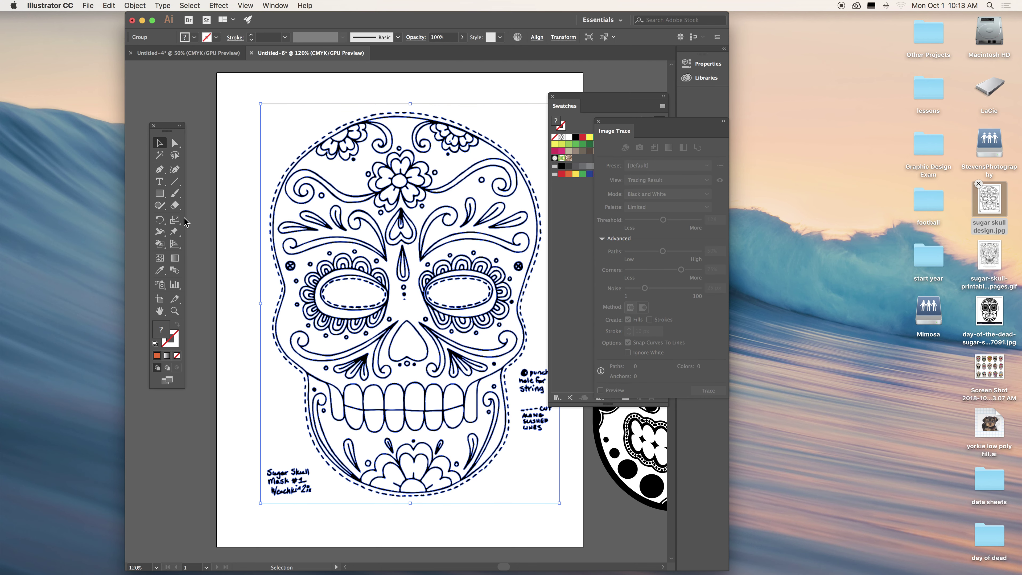
# - Delete the stray scribble beside the handwritten notes using the Direct Selection tool
pyautogui.click(598, 121)
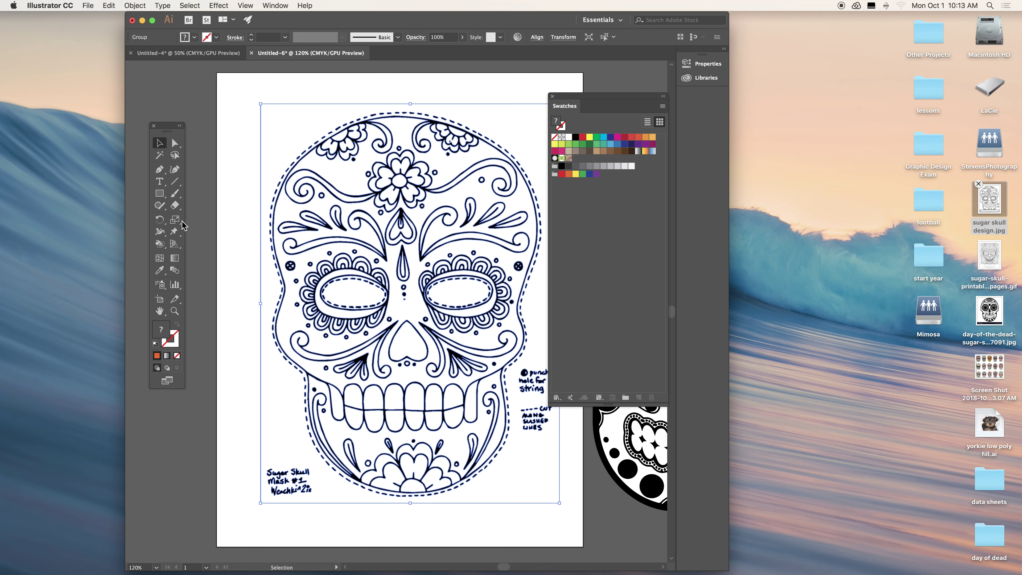
pyautogui.click(173, 143)
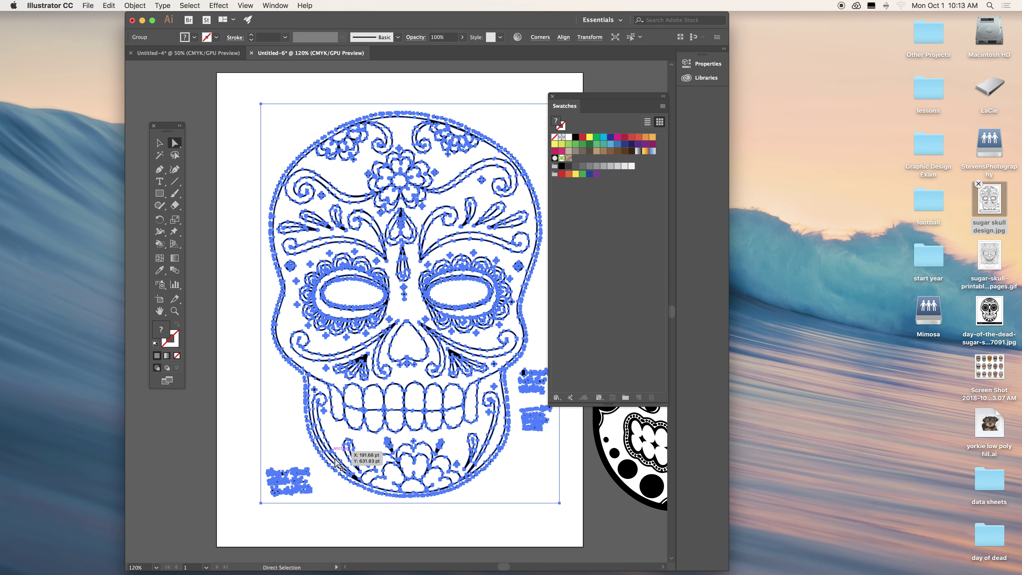
pyautogui.click(320, 539)
pyautogui.moveTo(298, 517); pyautogui.dragTo(243, 473)
pyautogui.press('Delete')
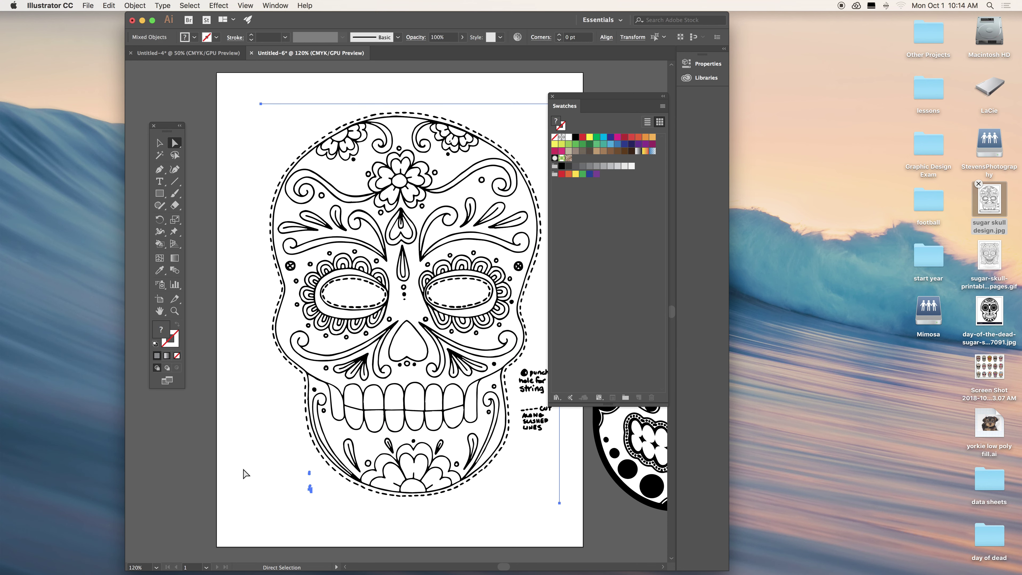
# - Delete the remaining scribbles plus the 'cut along dashed lines' and 'string' notes
pyautogui.click(555, 483)
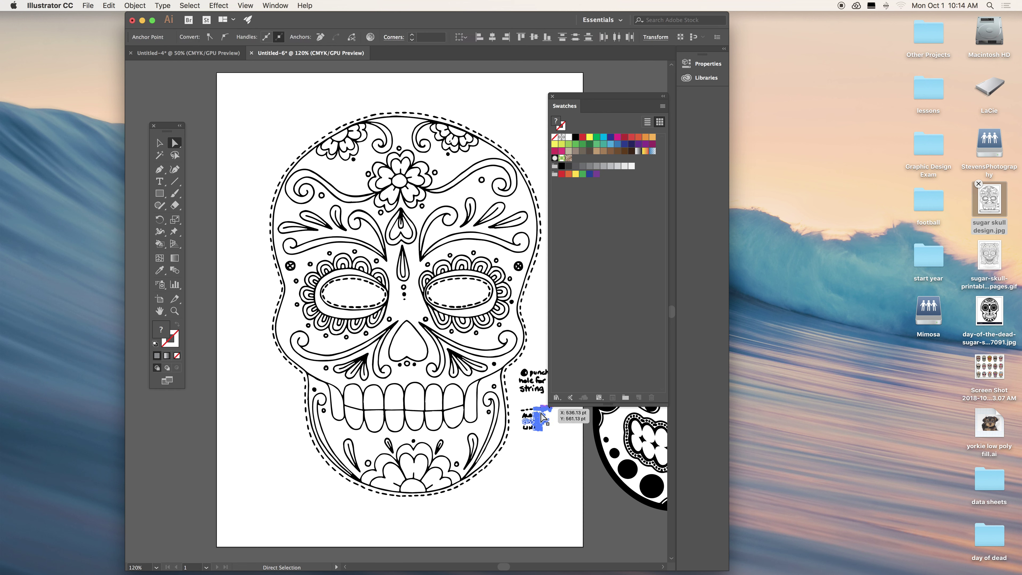
pyautogui.moveTo(547, 455); pyautogui.dragTo(523, 395)
pyautogui.press('Delete')
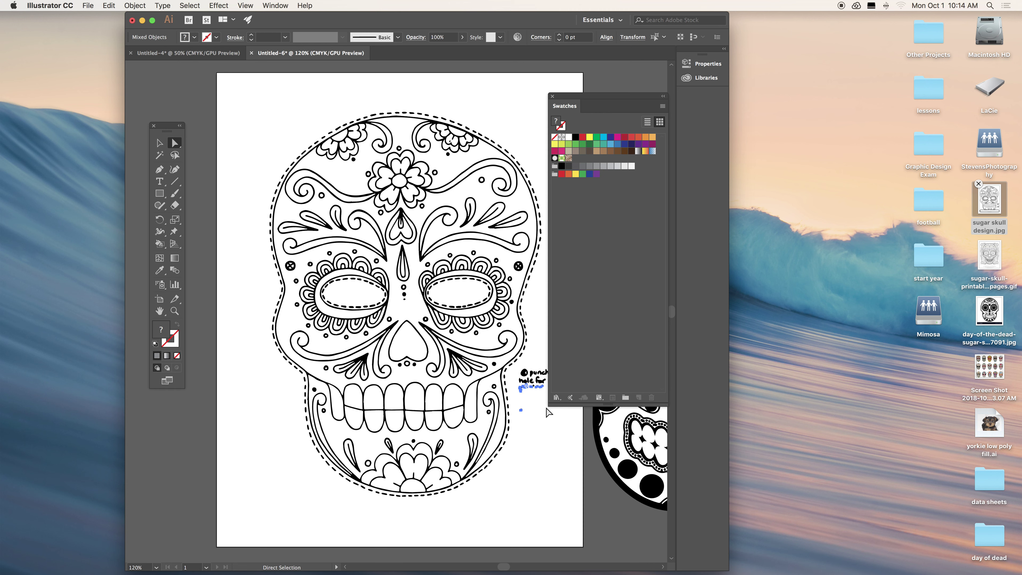
pyautogui.click(552, 97)
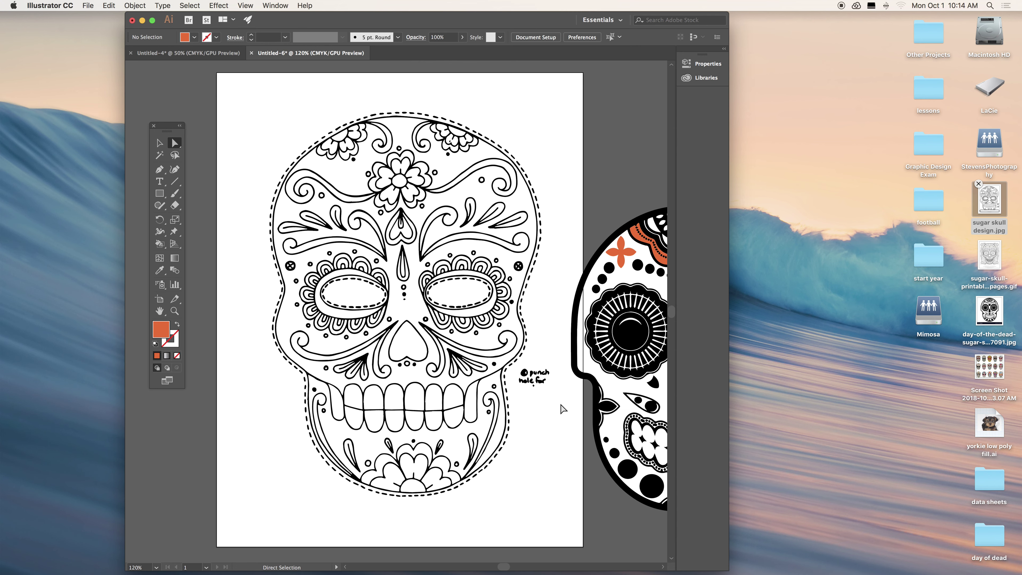
pyautogui.moveTo(557, 400); pyautogui.dragTo(519, 367)
pyautogui.press('Delete')
pyautogui.click(160, 145)
# - Fill the skull's upper face orange with the Live Paint Bucket
pyautogui.click(368, 171)
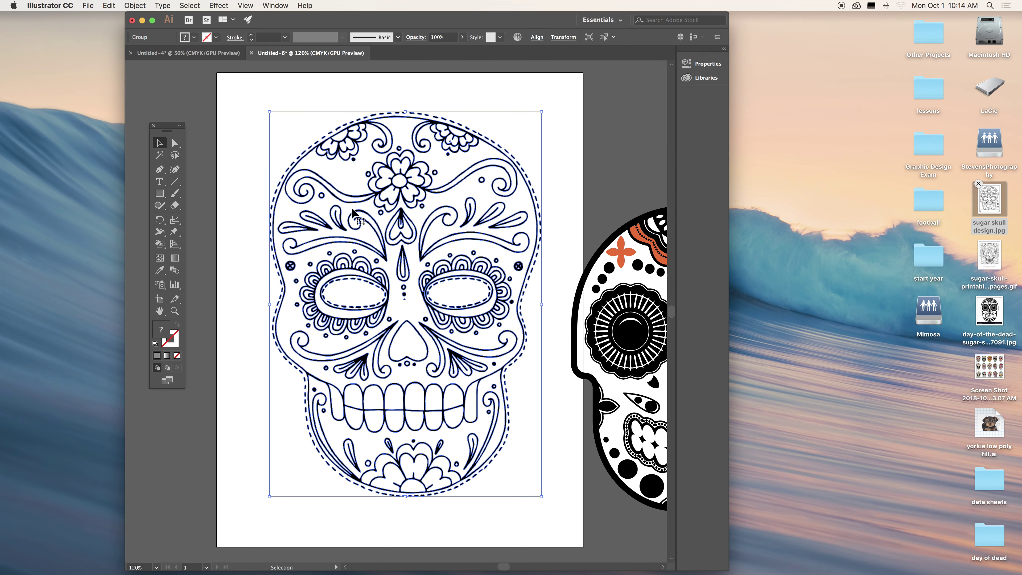
pyautogui.click(159, 244)
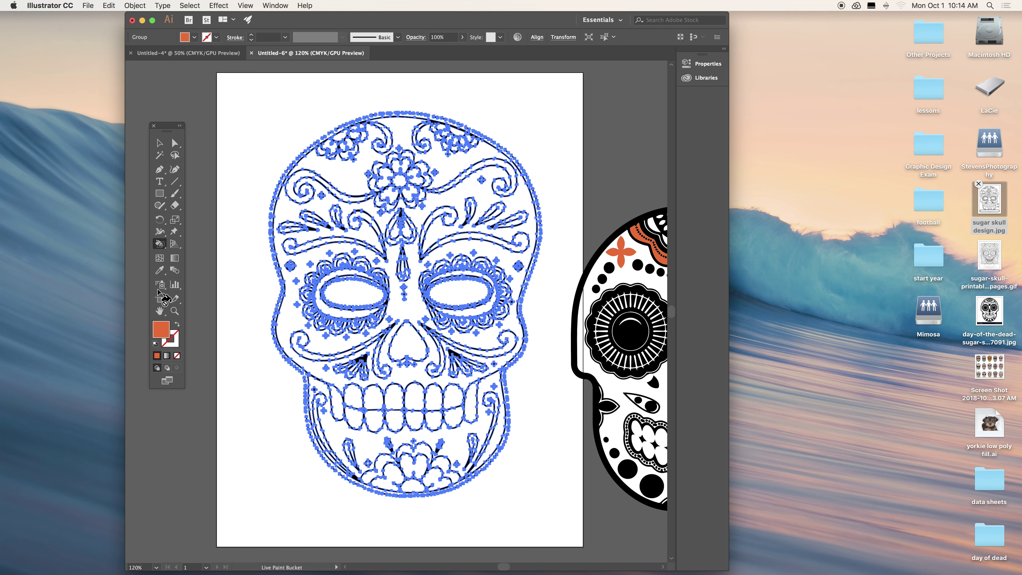
pyautogui.click(303, 458)
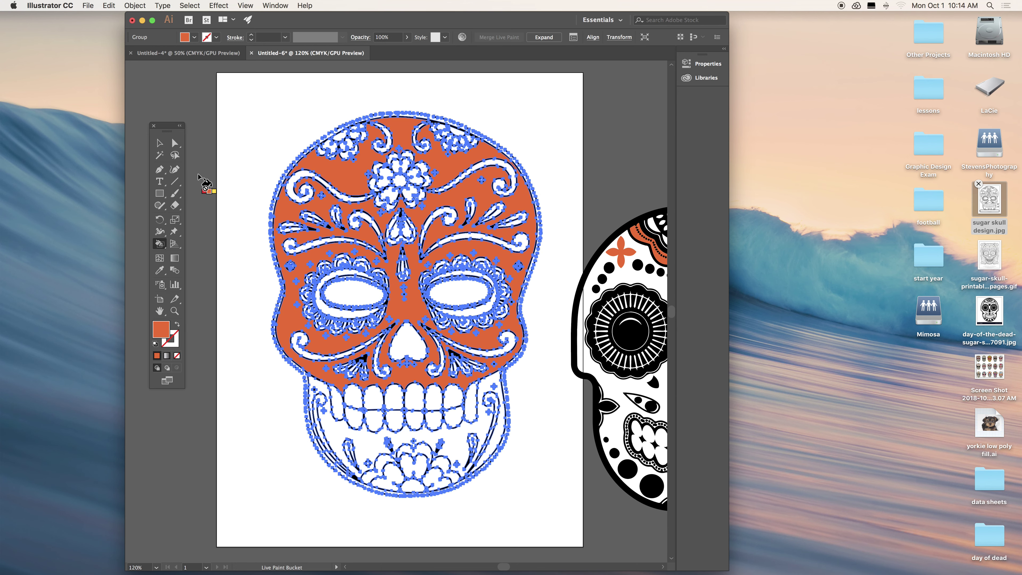
pyautogui.click(160, 143)
pyautogui.click(256, 98)
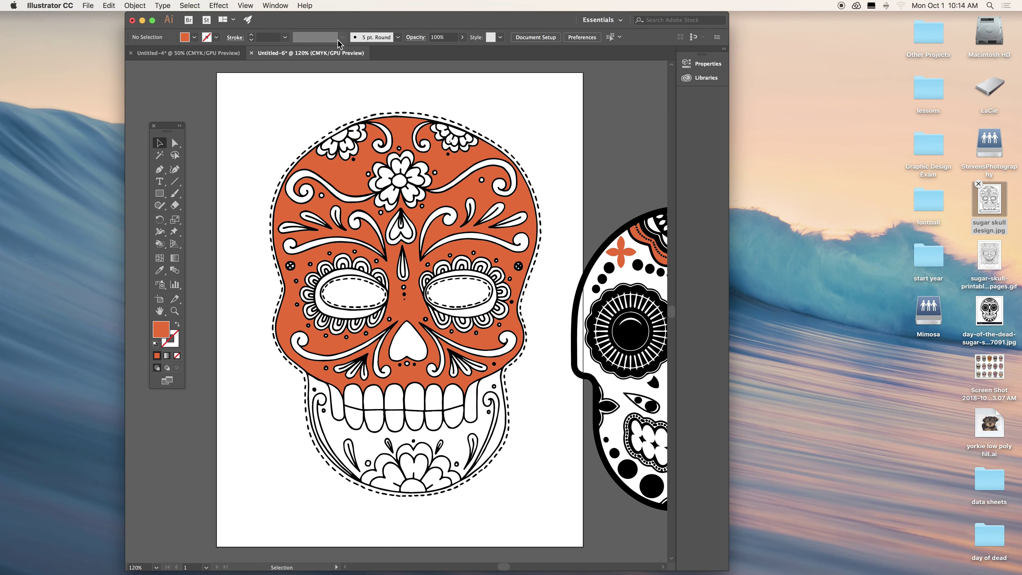
# - Pick green from the Swatches panel and fill the skull's lower jaw
pyautogui.click(271, 5)
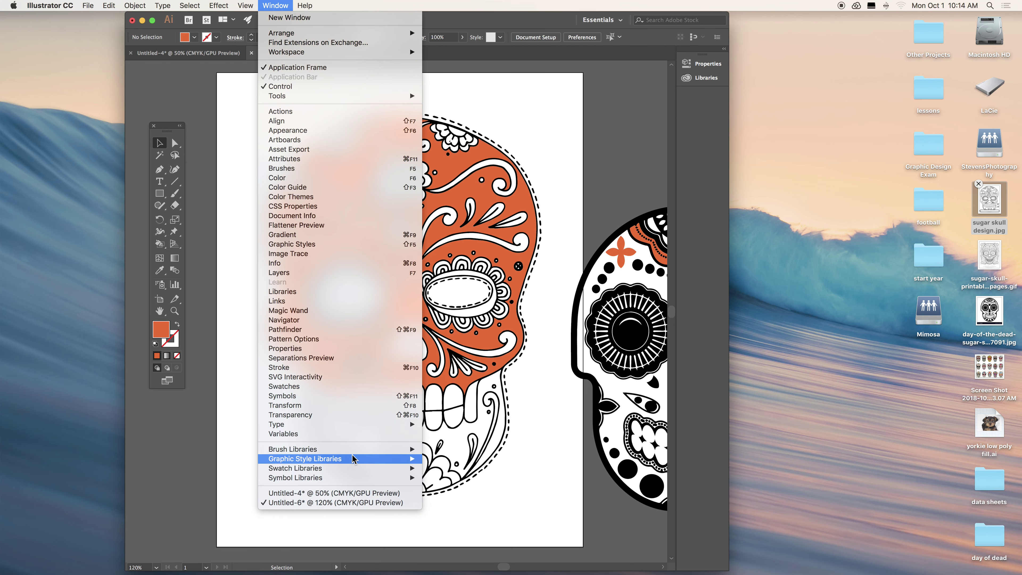
pyautogui.click(350, 385)
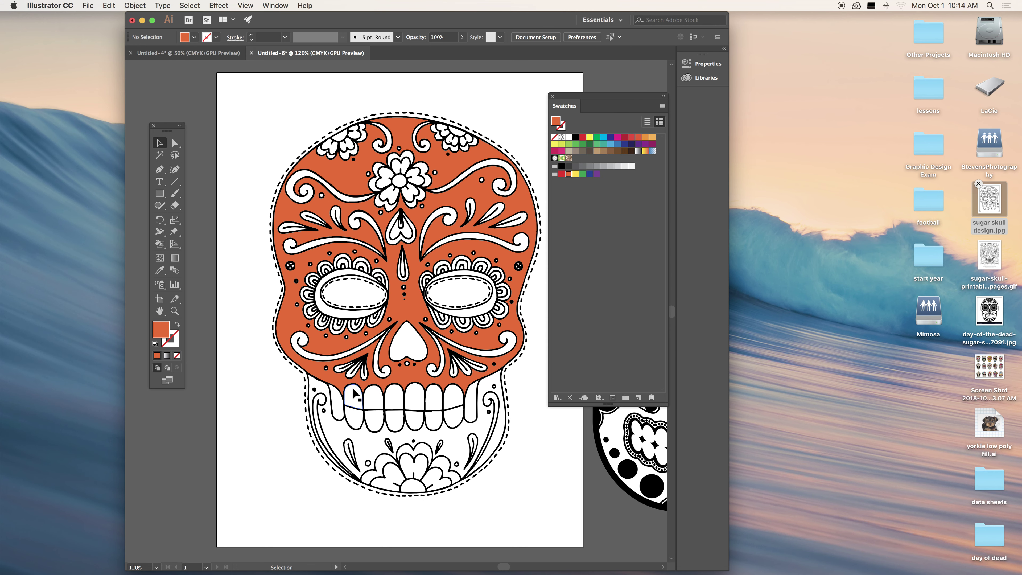
pyautogui.click(575, 145)
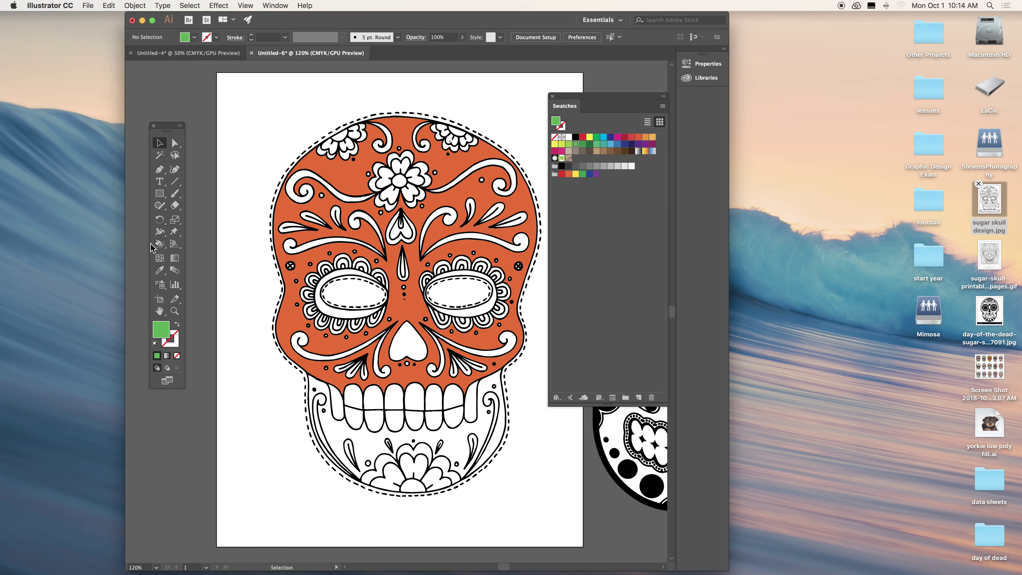
pyautogui.click(159, 244)
pyautogui.click(356, 465)
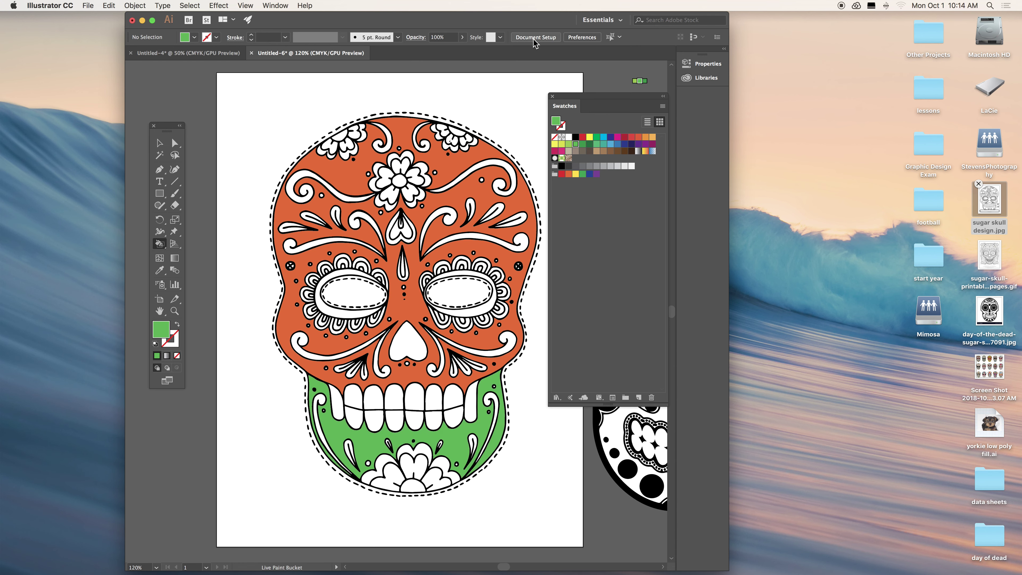
pyautogui.click(556, 399)
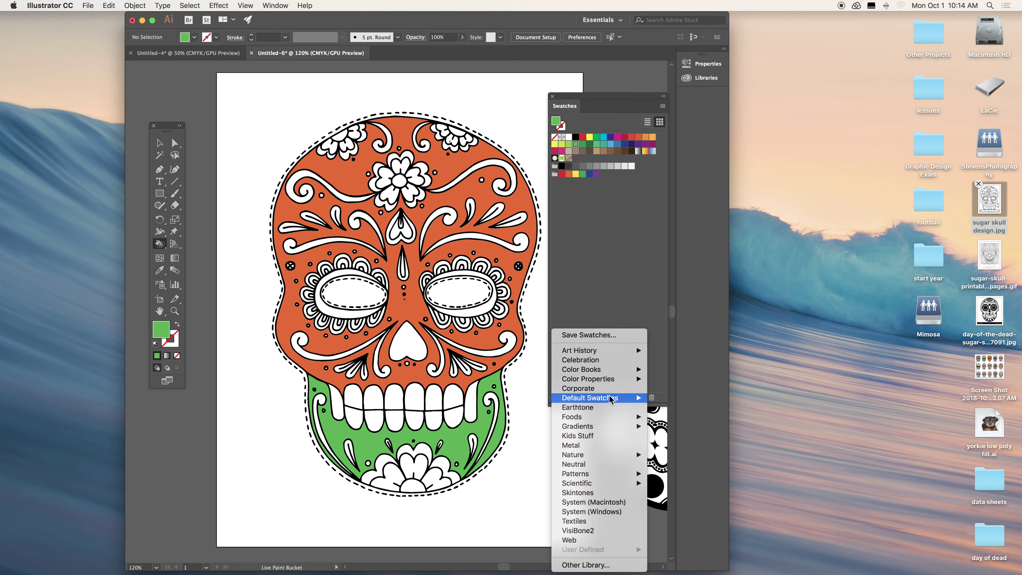
# - Recolour the face magenta and the jaw a brighter green from the Celebration library
pyautogui.click(621, 361)
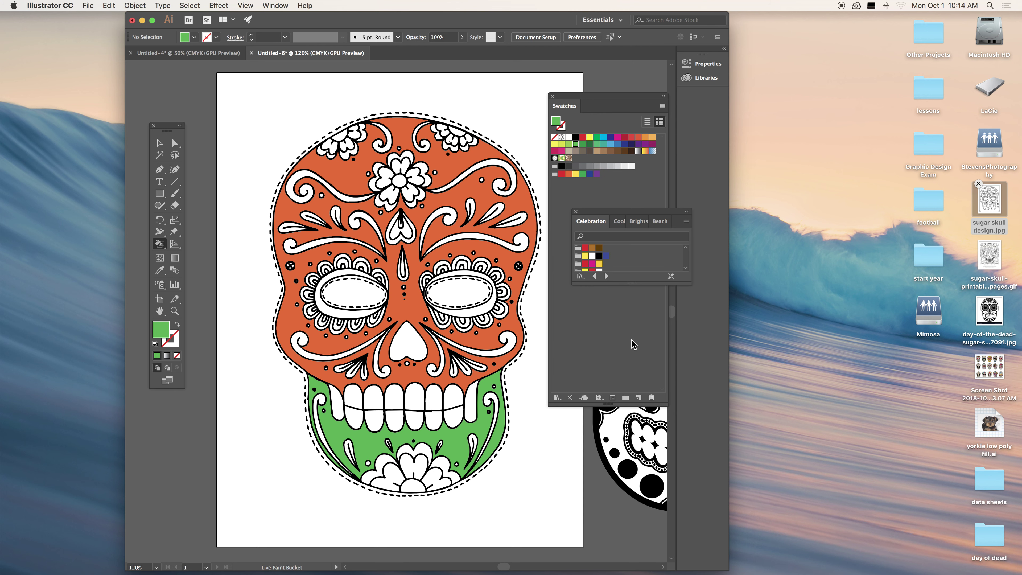
pyautogui.moveTo(675, 283); pyautogui.dragTo(674, 436)
pyautogui.click(585, 327)
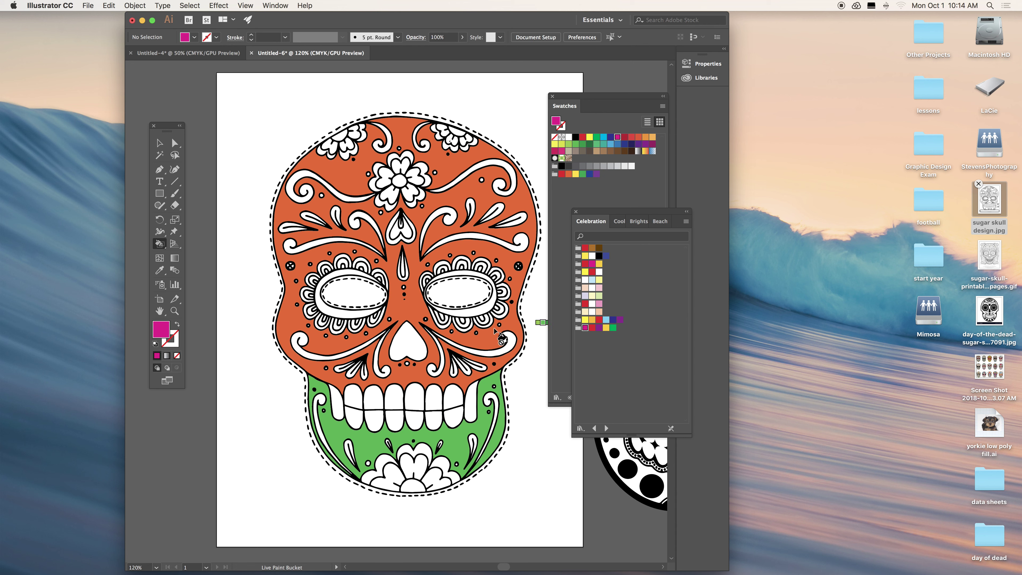
pyautogui.click(461, 339)
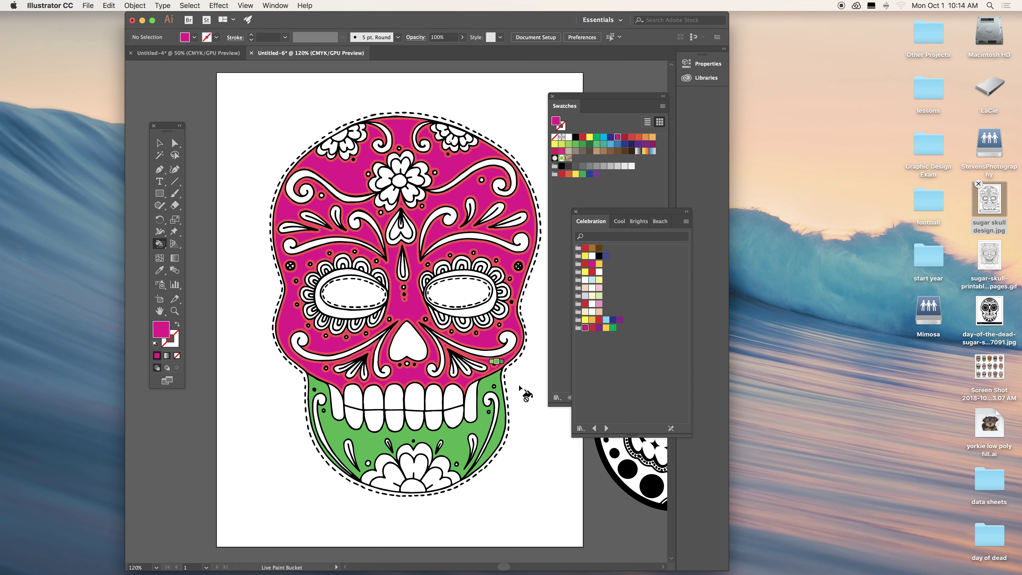
pyautogui.click(613, 327)
pyautogui.click(458, 435)
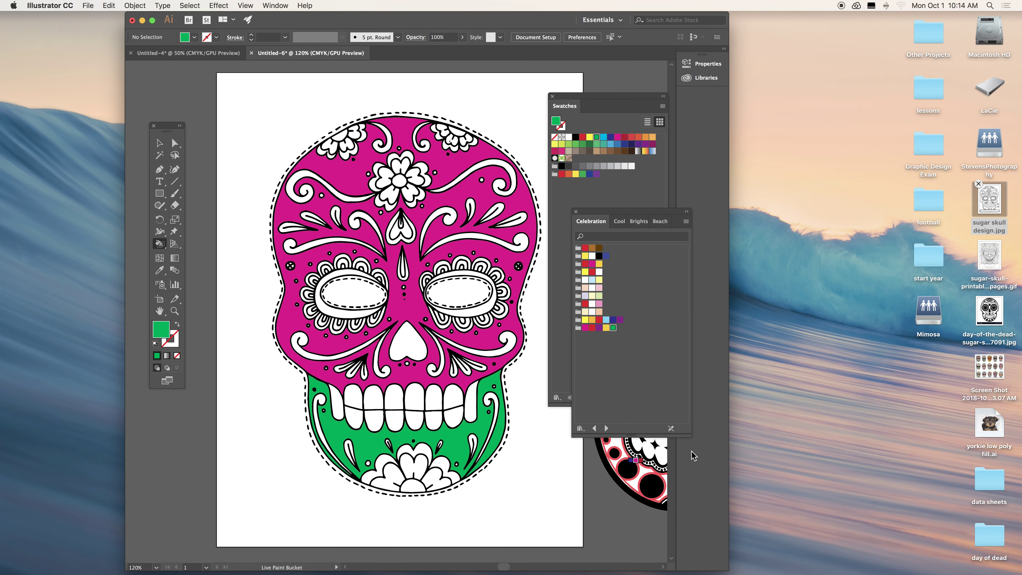
# - Fill the left eyebrow swirl and the curl above it yellow
pyautogui.click(585, 272)
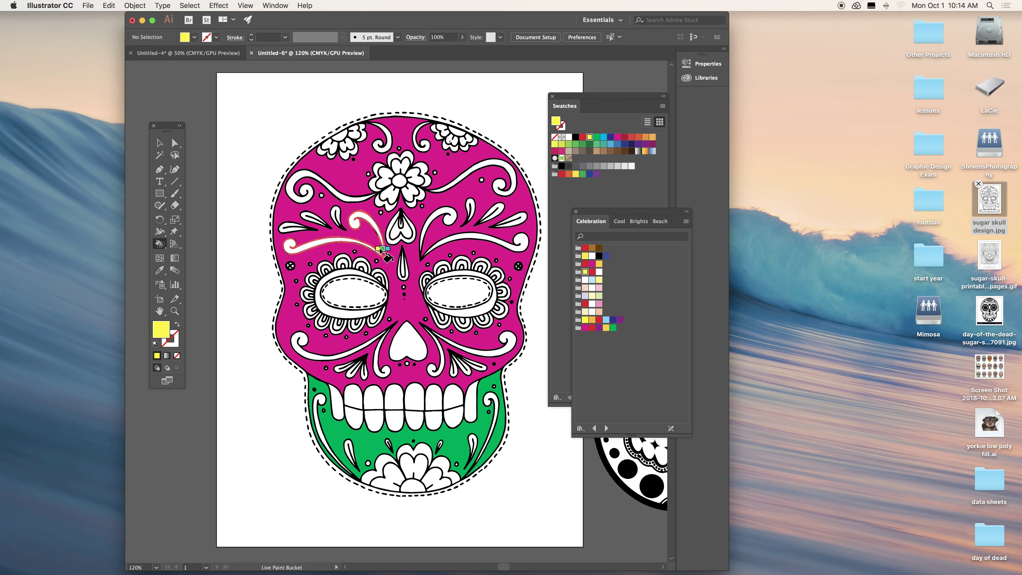
pyautogui.click(362, 248)
pyautogui.click(365, 221)
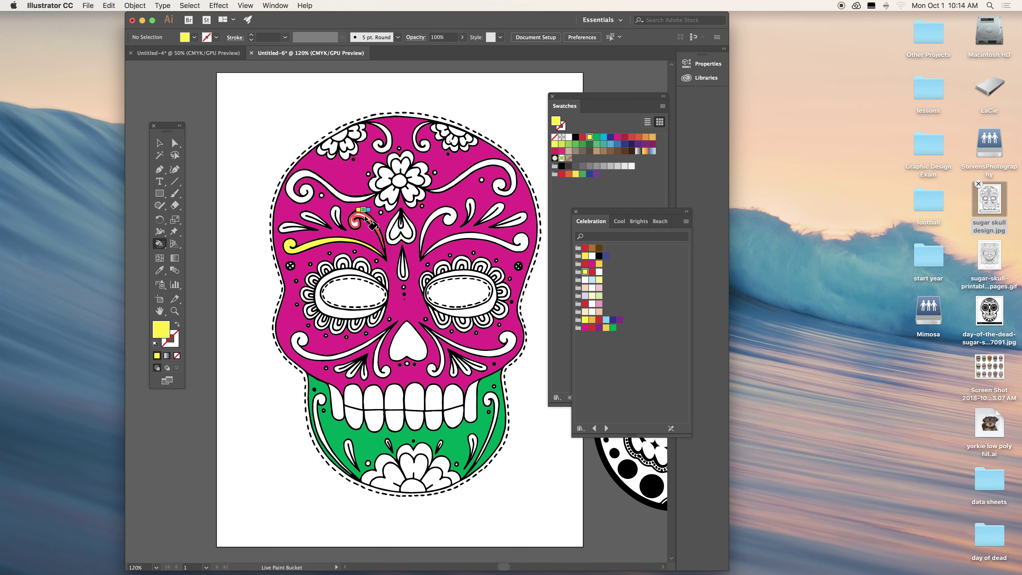
pyautogui.click(581, 429)
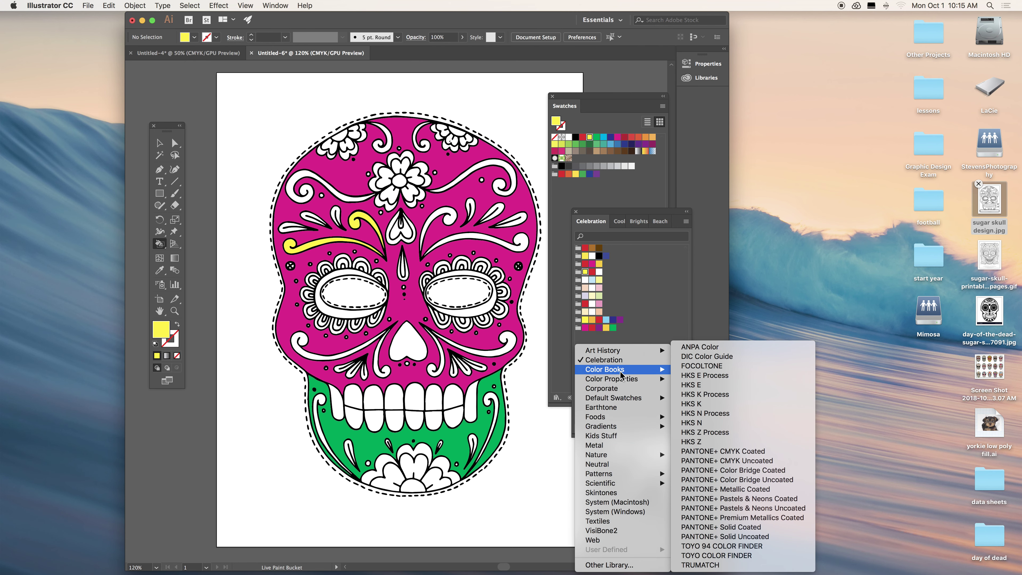
# - Fill both eye ovals with the red gradient from the Brights gradient library
pyautogui.moveTo(609, 427)
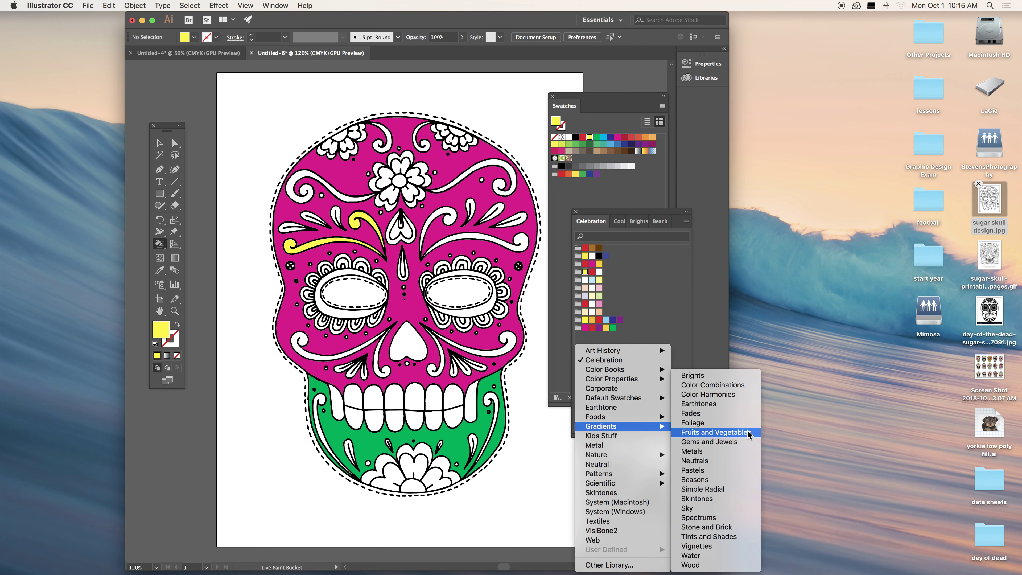
pyautogui.click(707, 376)
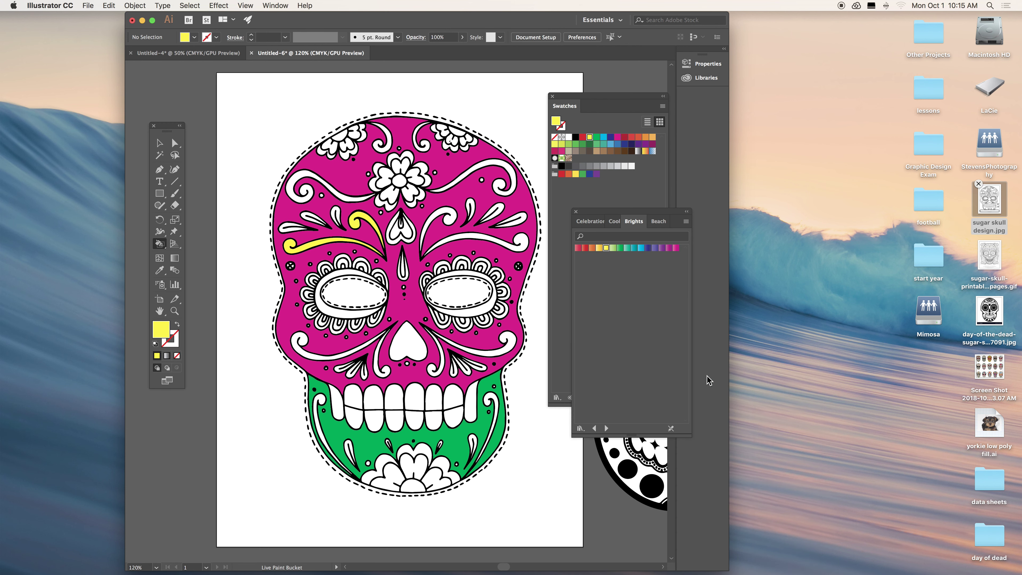
pyautogui.click(578, 248)
pyautogui.click(457, 300)
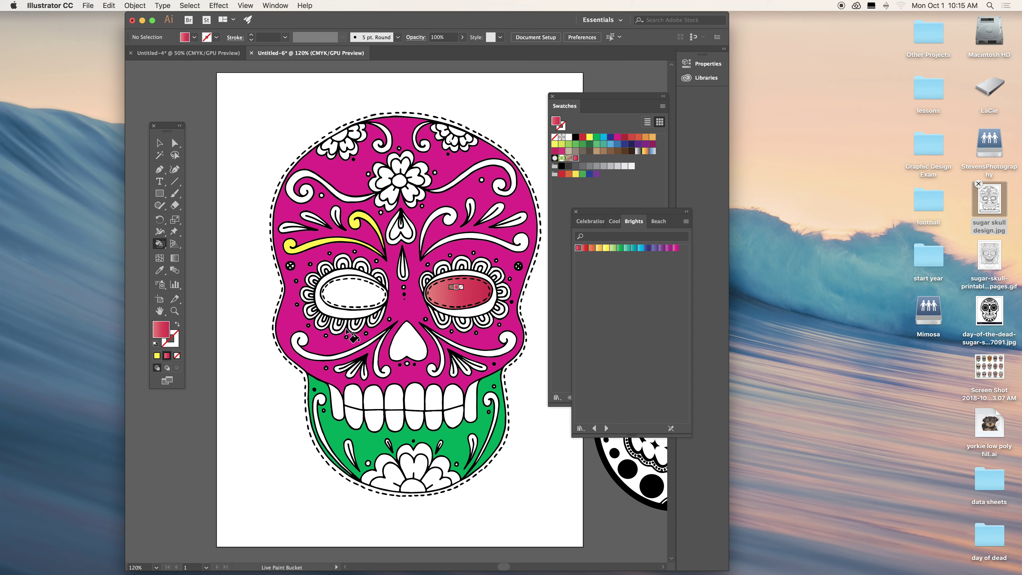
pyautogui.click(353, 297)
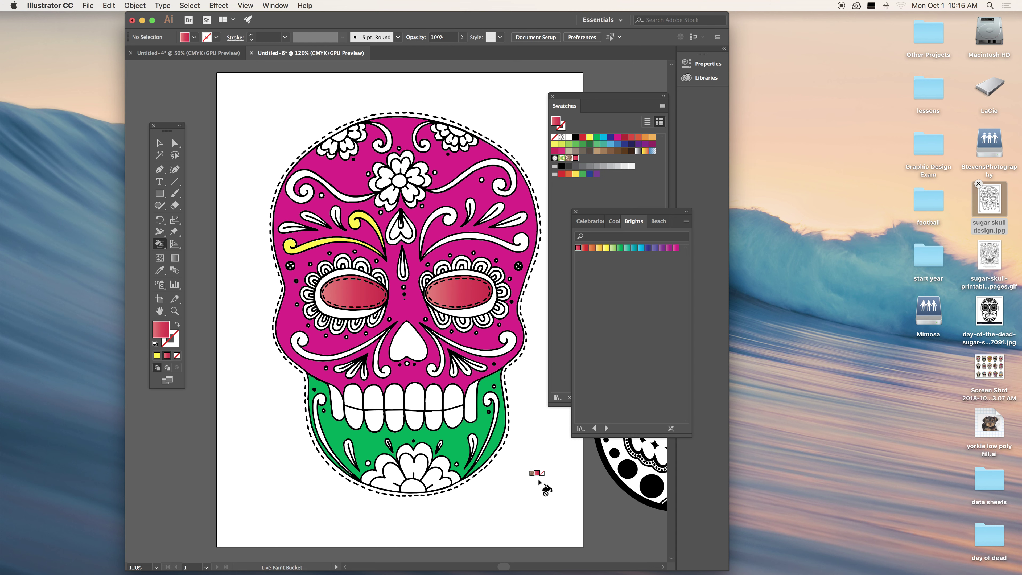
# - Fill the rims around both eyes with cyan from the Beach library
pyautogui.click(582, 428)
pyautogui.moveTo(629, 476)
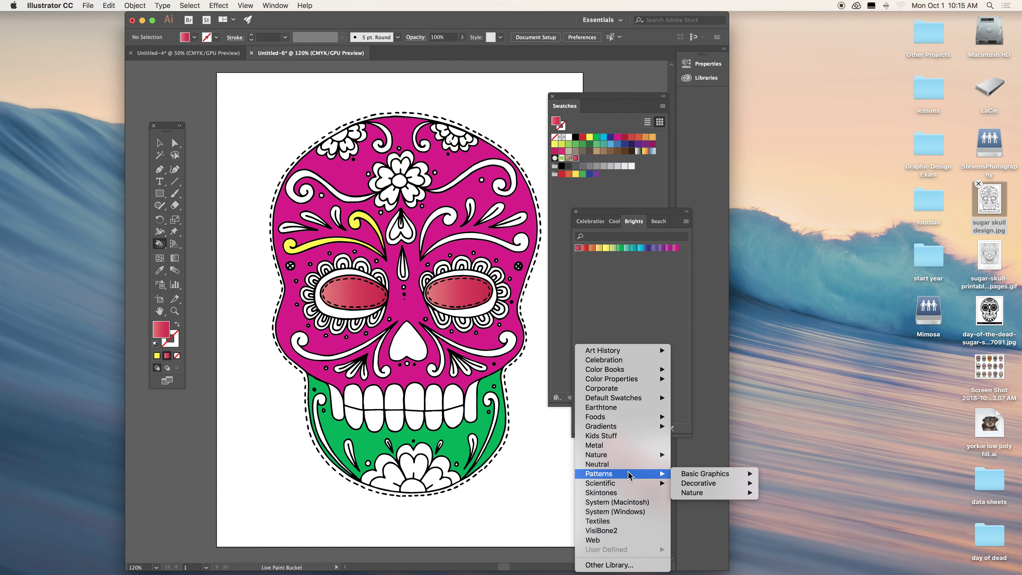
pyautogui.moveTo(629, 459)
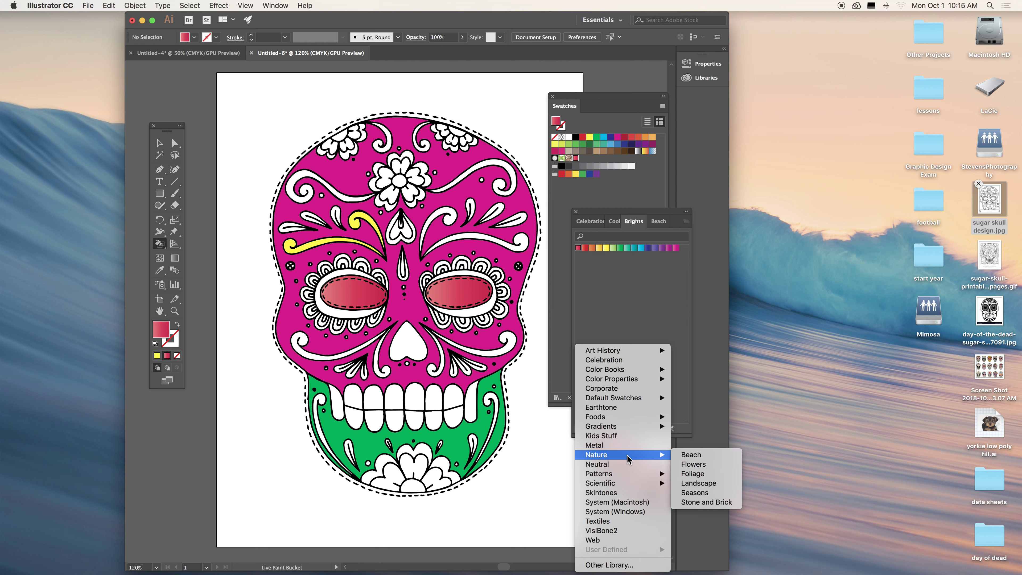
pyautogui.click(686, 455)
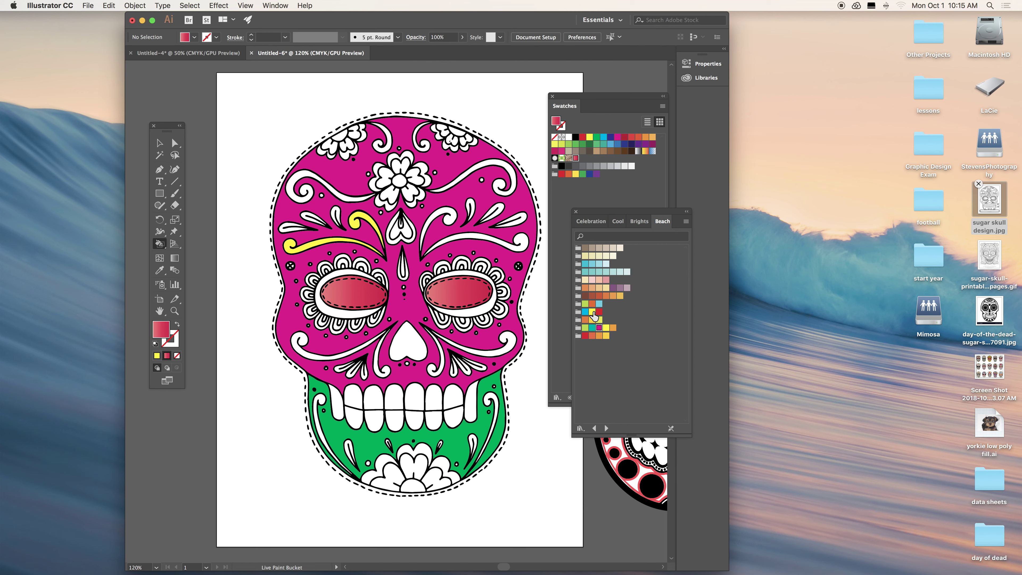
pyautogui.click(586, 312)
pyautogui.click(459, 310)
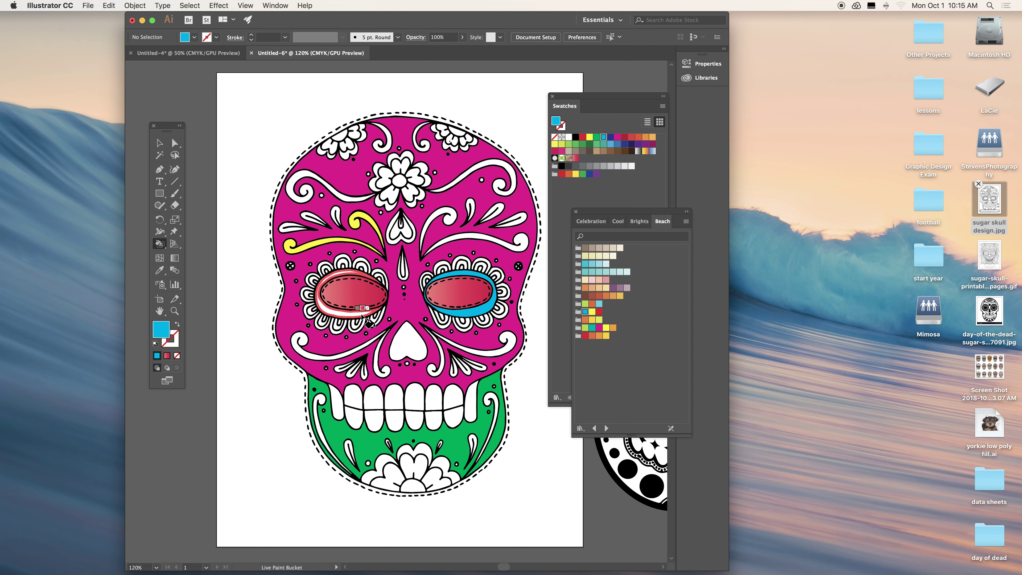
pyautogui.click(363, 315)
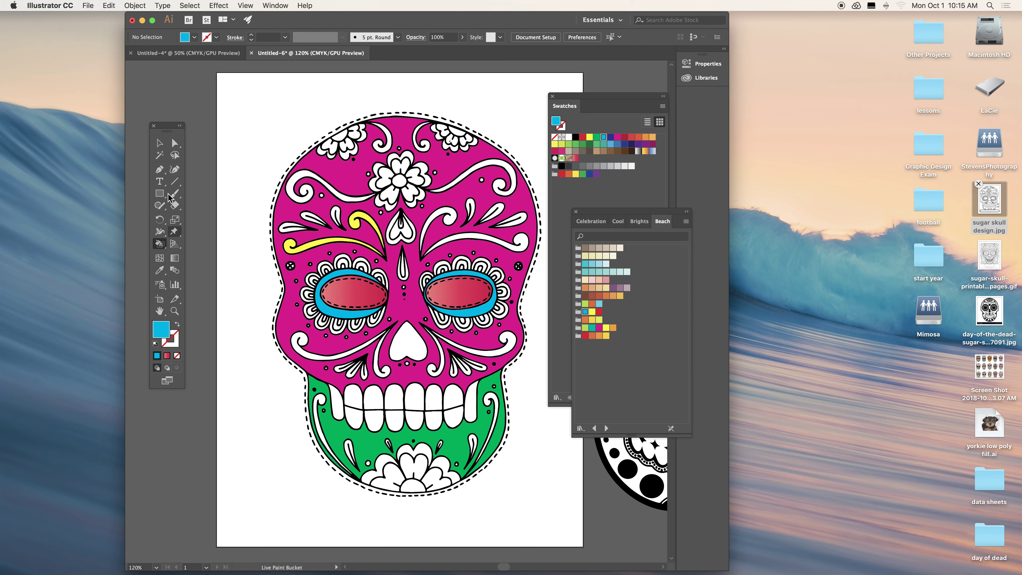
# - Move the coloured skull left and place the sugar skull coloring page GIF on the artboard
pyautogui.click(160, 143)
pyautogui.moveTo(451, 432); pyautogui.dragTo(121, 439)
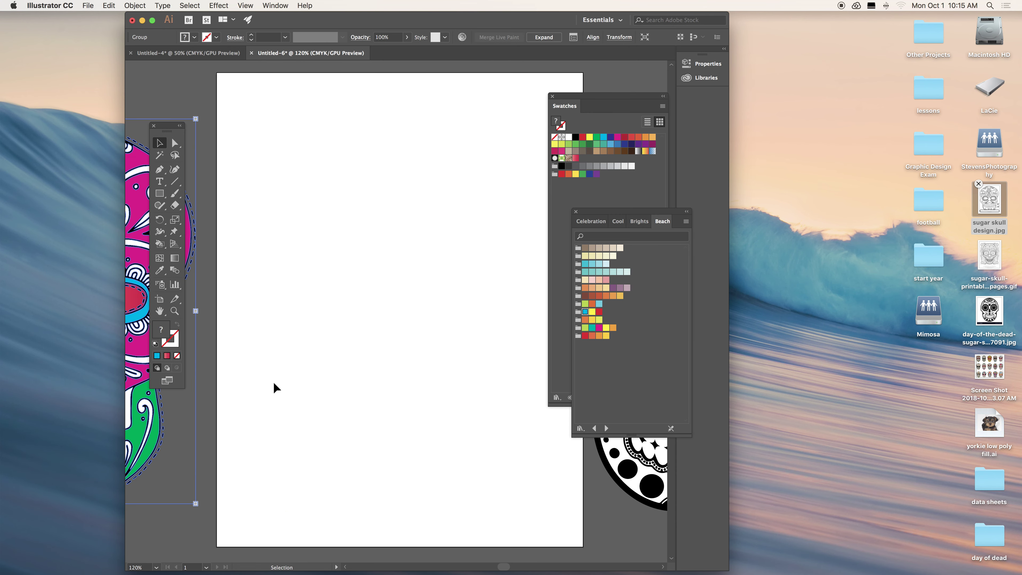
pyautogui.click(96, 5)
pyautogui.click(105, 153)
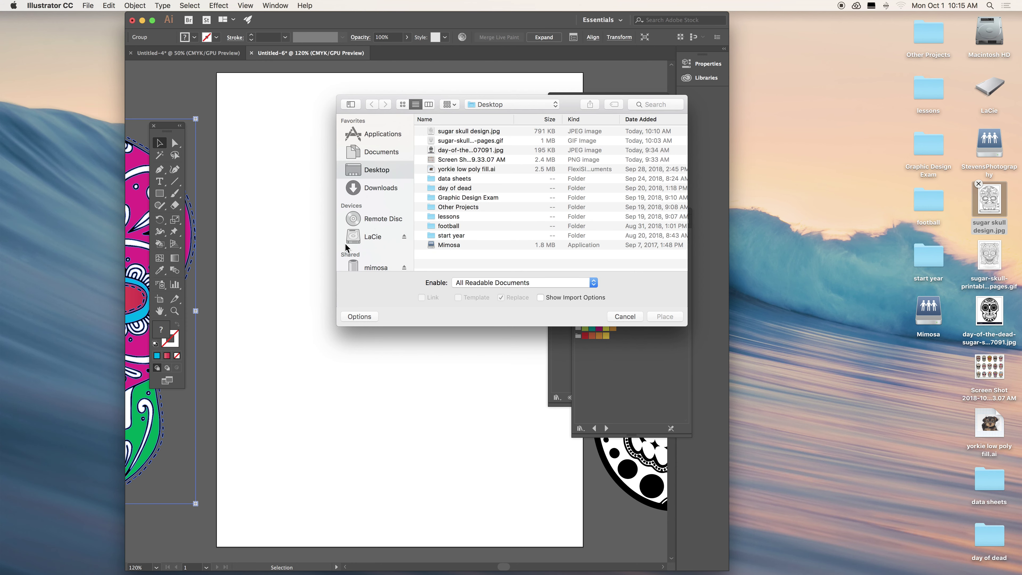
pyautogui.click(459, 140)
pyautogui.click(665, 316)
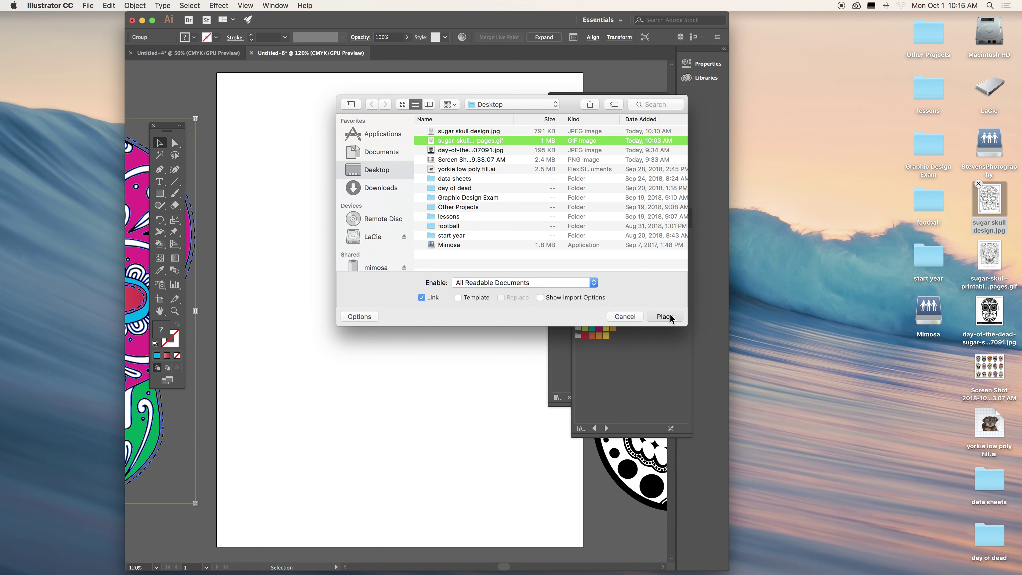
pyautogui.moveTo(246, 174); pyautogui.dragTo(492, 493)
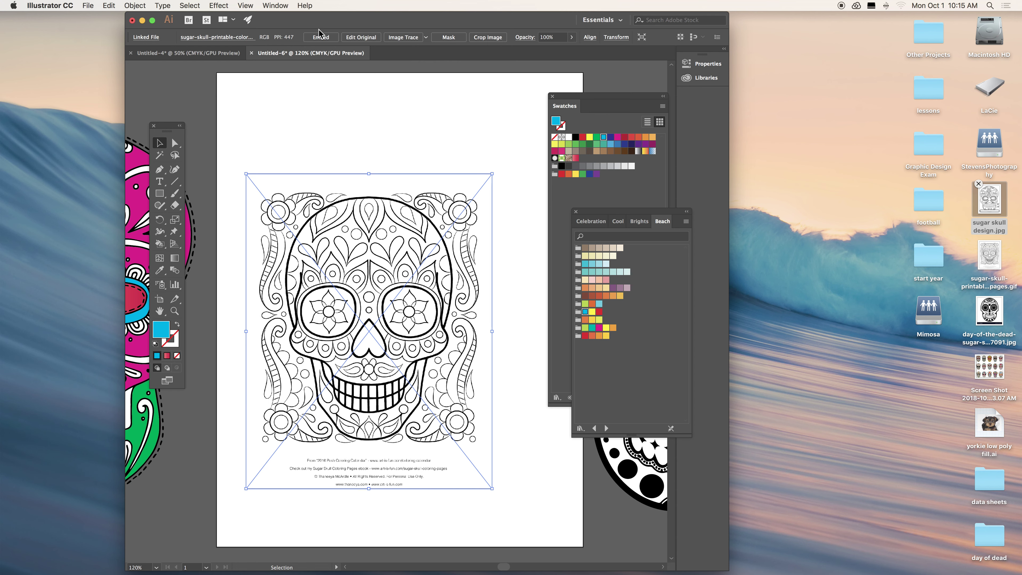
# - Image-trace the placed GIF in black and white with a tracing preset
pyautogui.click(426, 37)
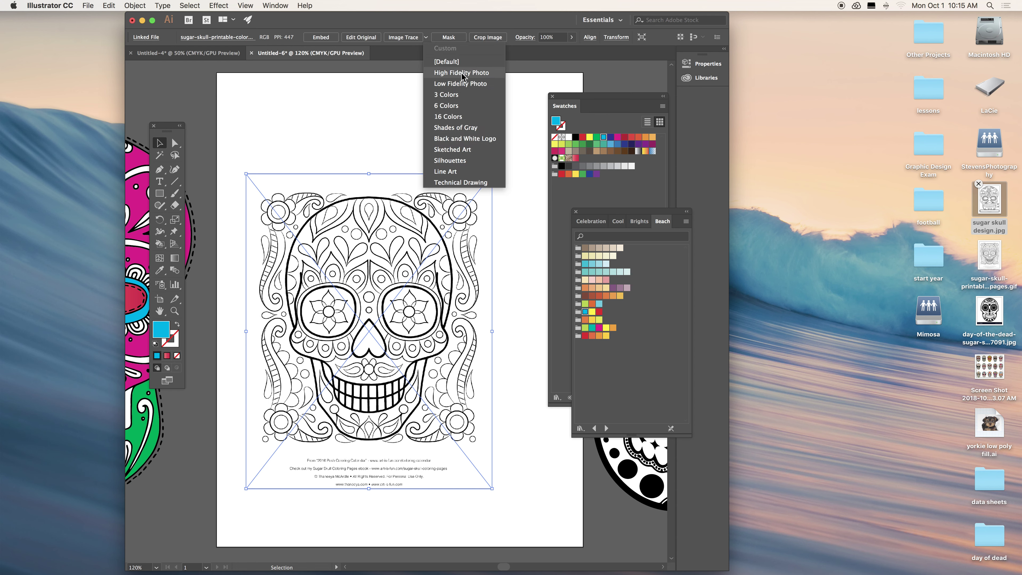
pyautogui.click(467, 139)
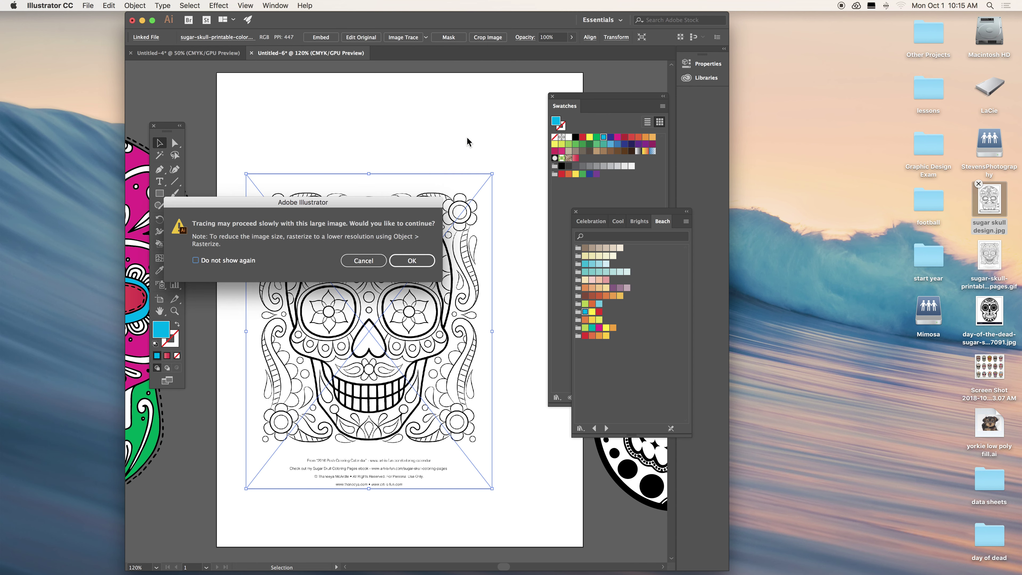
pyautogui.click(412, 261)
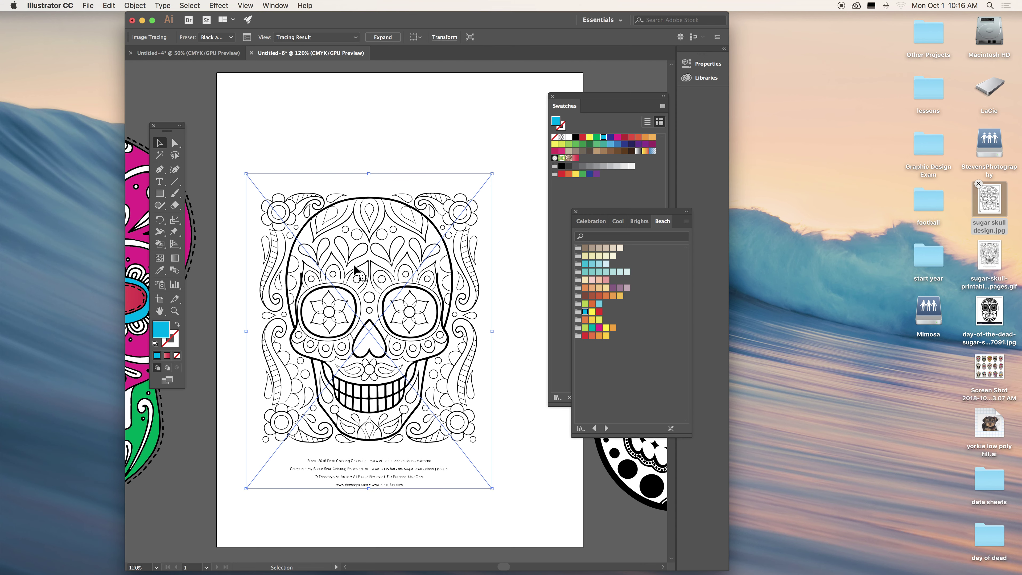
# - Delete the traced skull and return to the sugar skull image results in Chrome
pyautogui.moveTo(327, 331)
pyautogui.mouseDown()
pyautogui.moveTo(383, 351)
pyautogui.moveTo(248, 375)
pyautogui.mouseUp()
pyautogui.press('Delete')
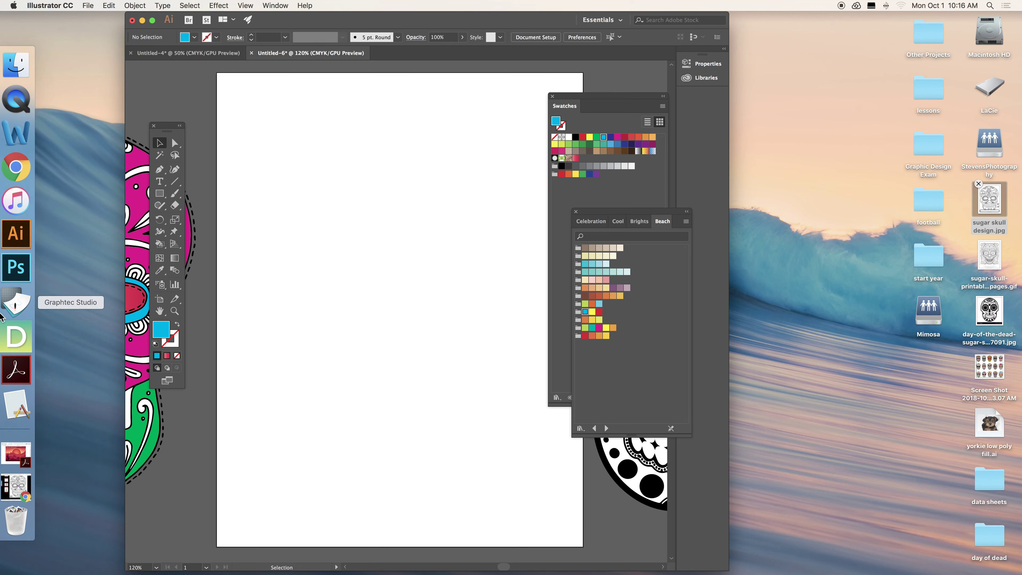
pyautogui.click(14, 458)
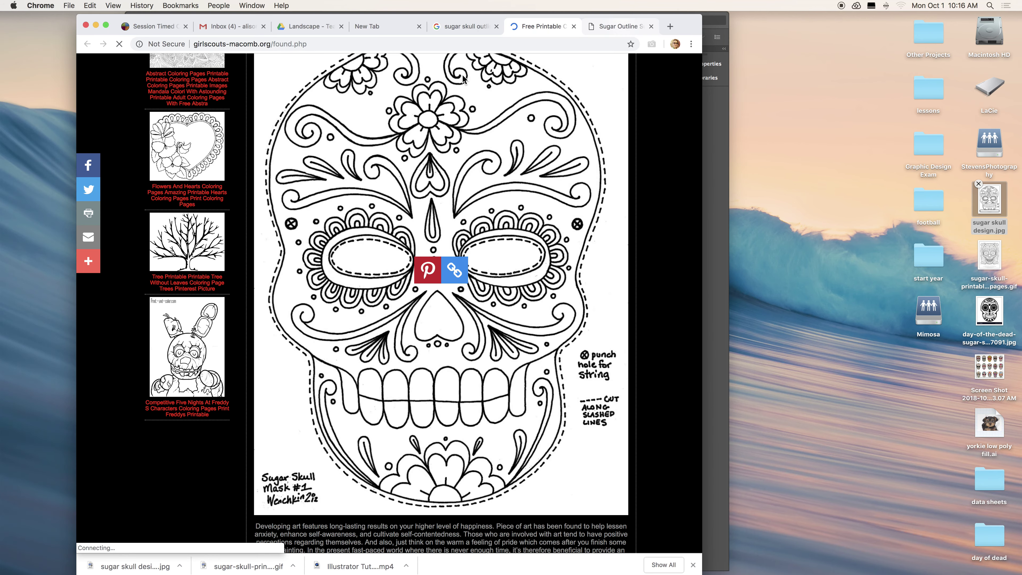
pyautogui.click(432, 27)
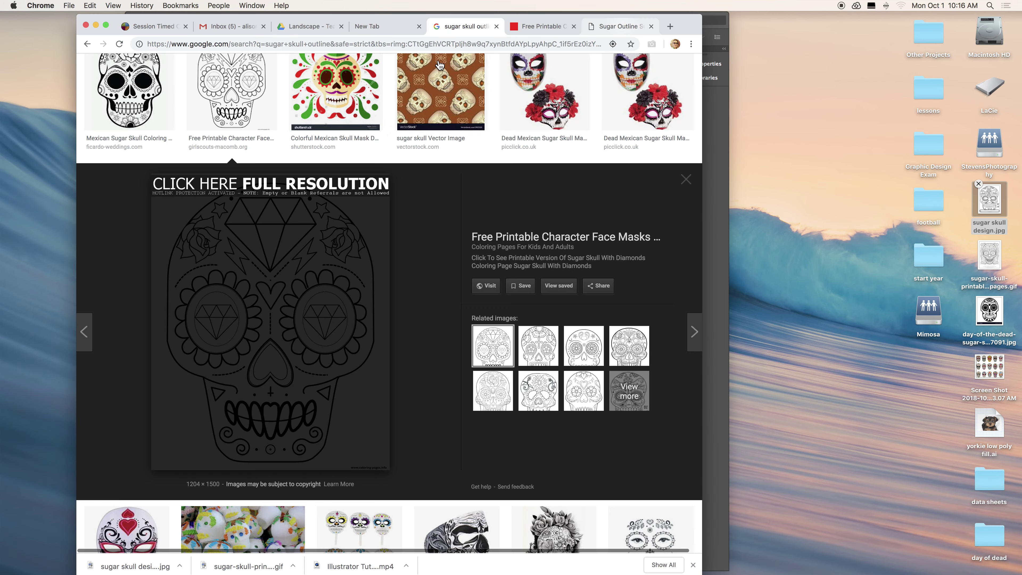
pyautogui.press('Escape')
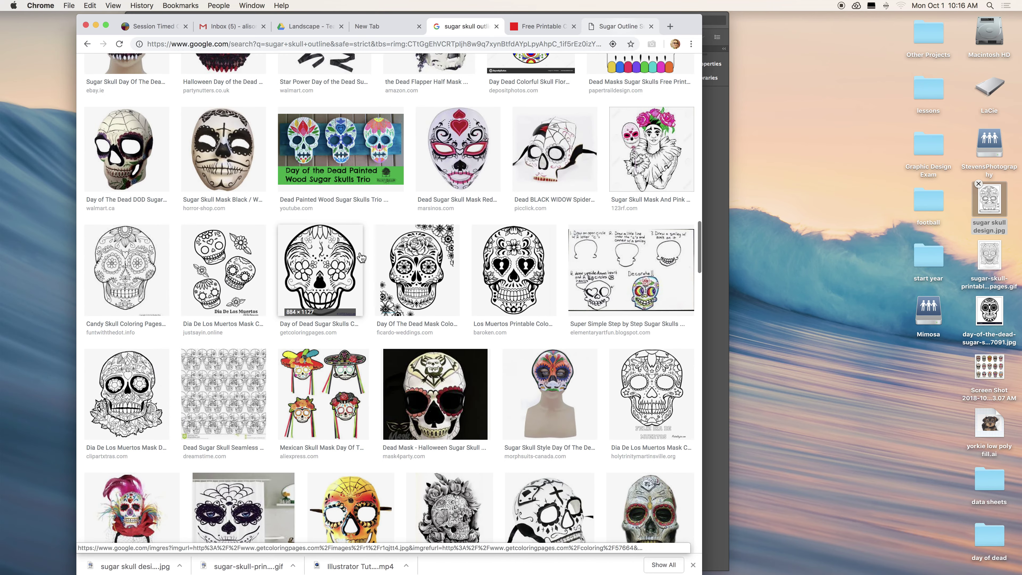
# - Save the Candy Skull Coloring Pages image to the desktop as images.jpg
pyautogui.click(124, 282)
pyautogui.moveTo(208, 298); pyautogui.dragTo(789, 330)
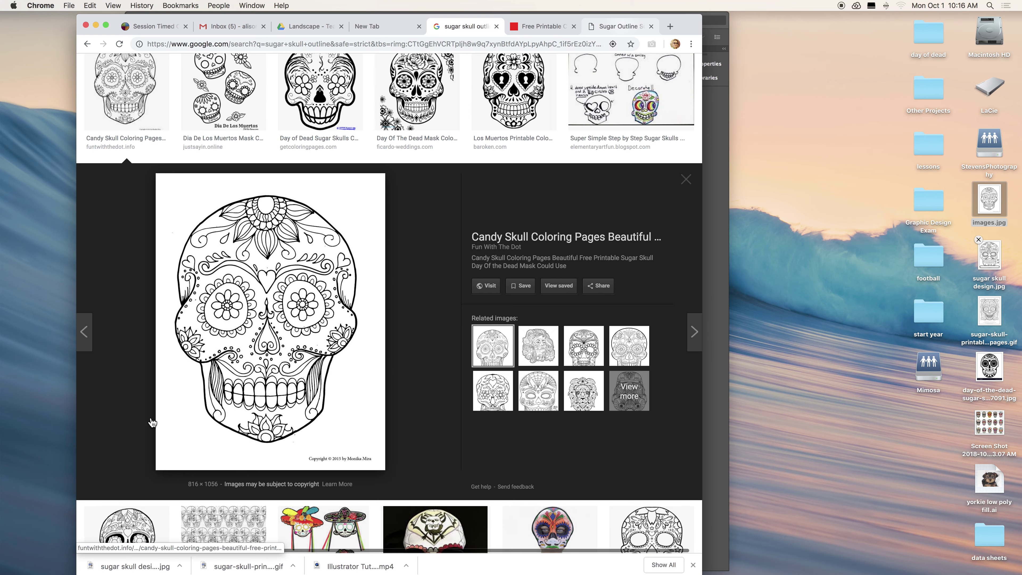
pyautogui.click(20, 255)
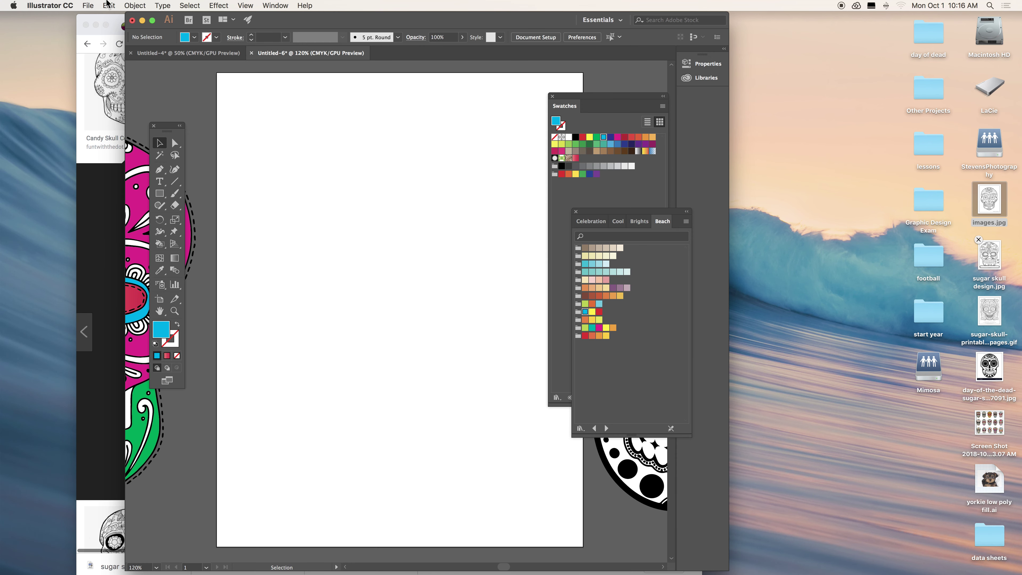
# - Place images.jpg and enlarge it to cover most of the artboard
pyautogui.click(87, 5)
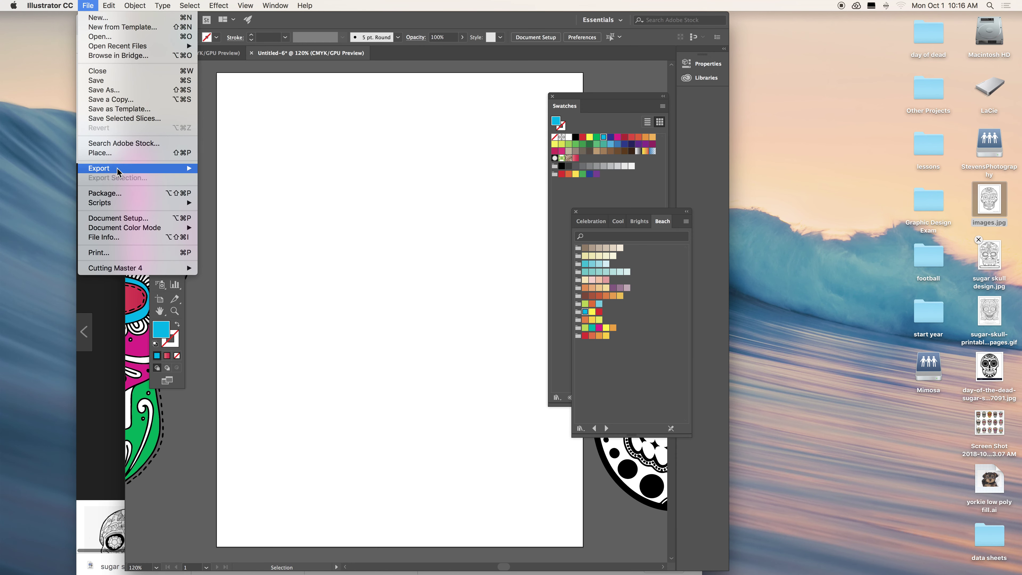
pyautogui.click(120, 155)
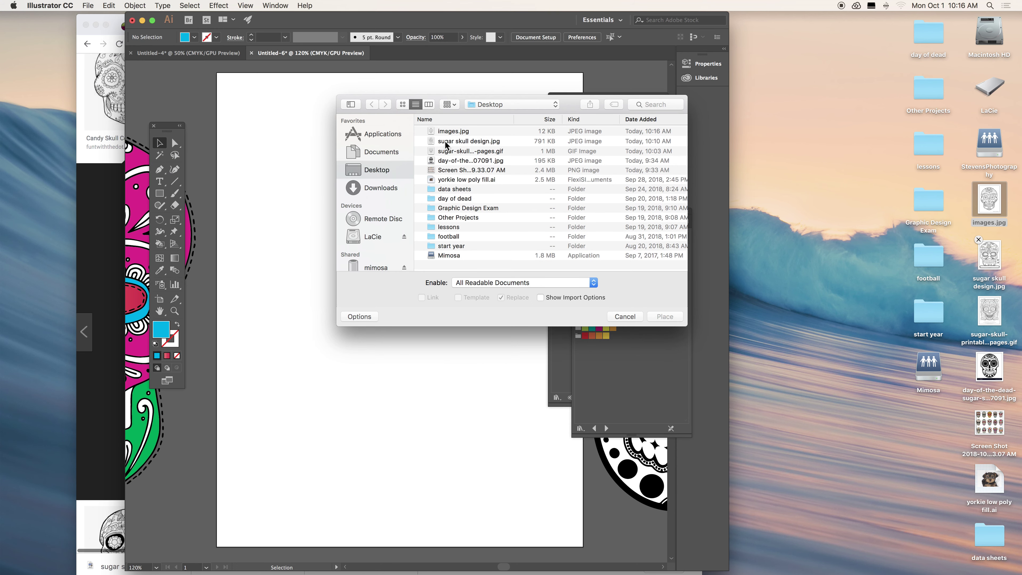
pyautogui.click(451, 133)
pyautogui.click(664, 316)
pyautogui.moveTo(318, 176); pyautogui.dragTo(513, 428)
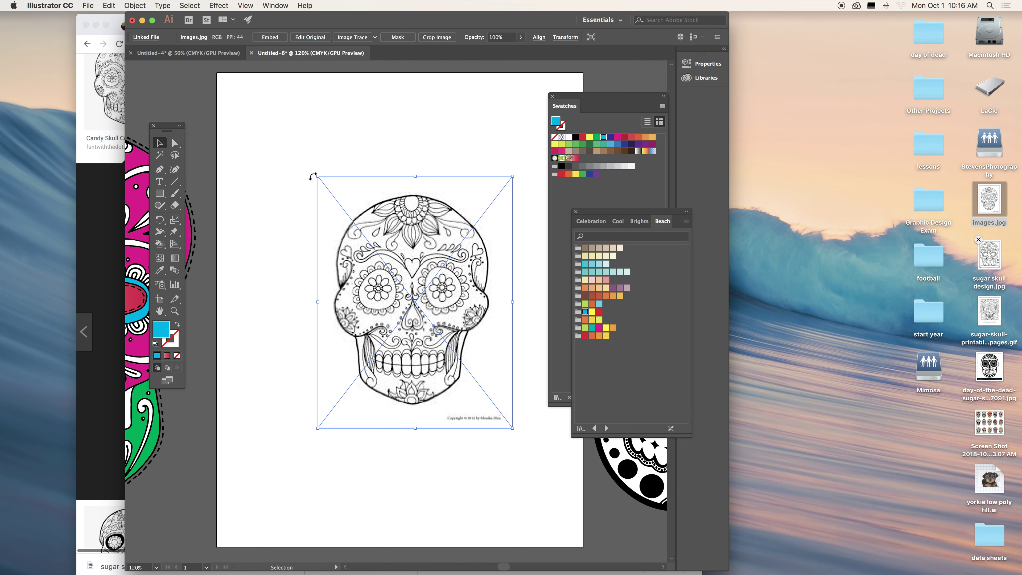
pyautogui.moveTo(317, 178); pyautogui.dragTo(227, 96)
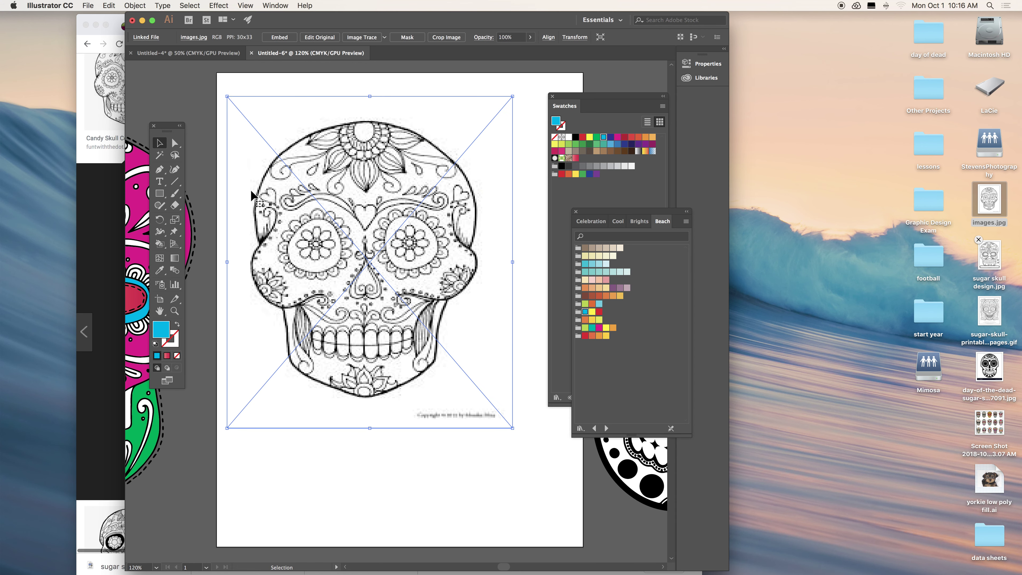
pyautogui.moveTo(512, 428); pyautogui.dragTo(507, 471)
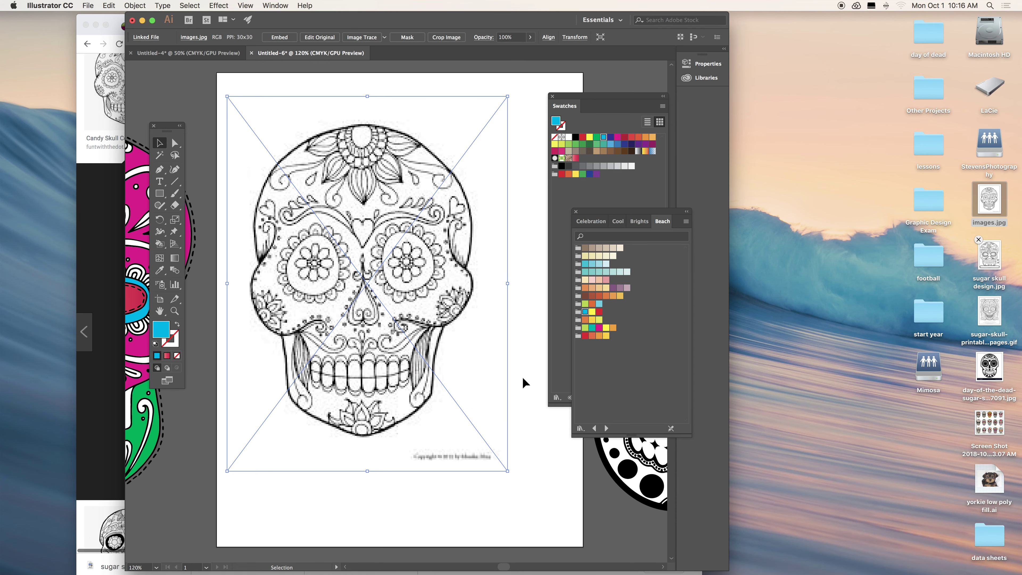
# - Trace images.jpg, raise the Image Trace Threshold to show detail, then delete it
pyautogui.click(360, 37)
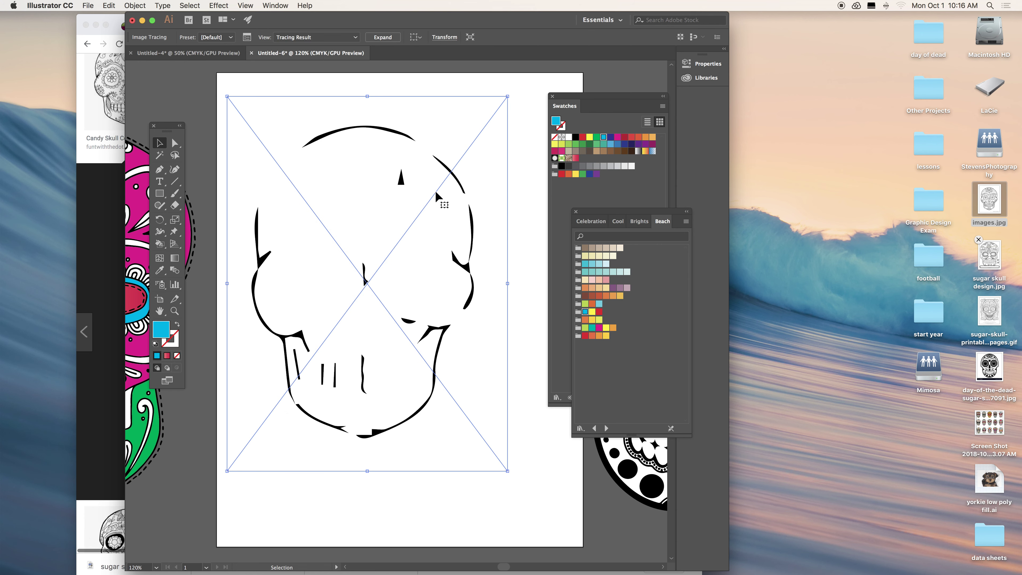
pyautogui.click(247, 37)
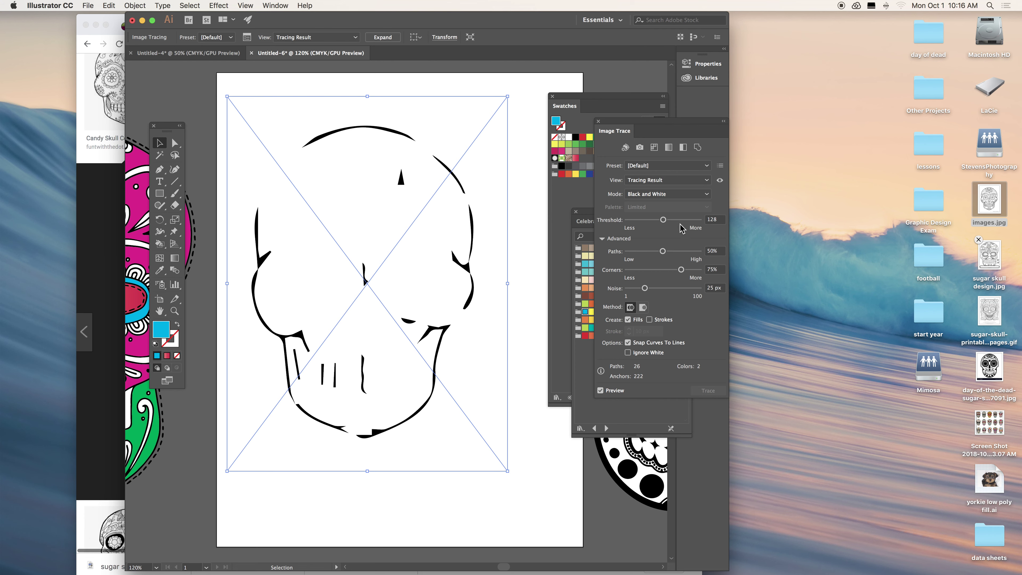
pyautogui.moveTo(673, 225); pyautogui.dragTo(691, 223)
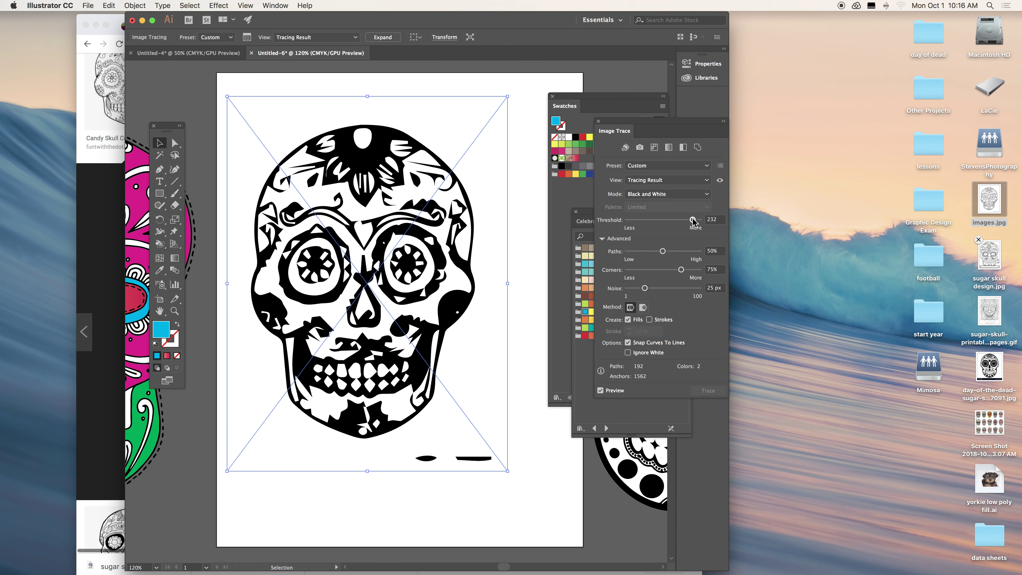
pyautogui.press('BackSpace')
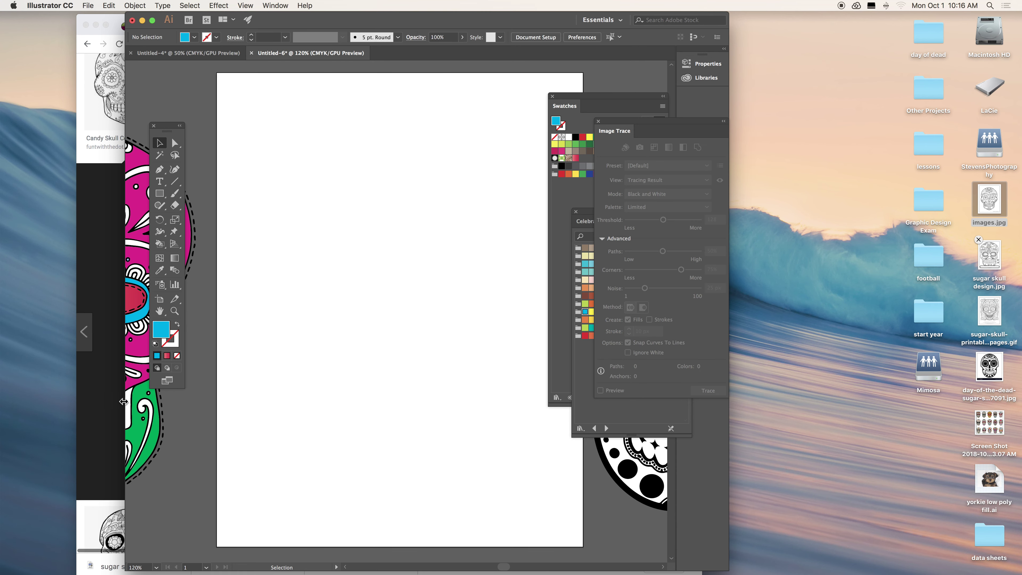
# - Drag the magenta-and-green skull from the left side back onto the artboard's centre
pyautogui.moveTo(127, 406); pyautogui.dragTo(461, 423)
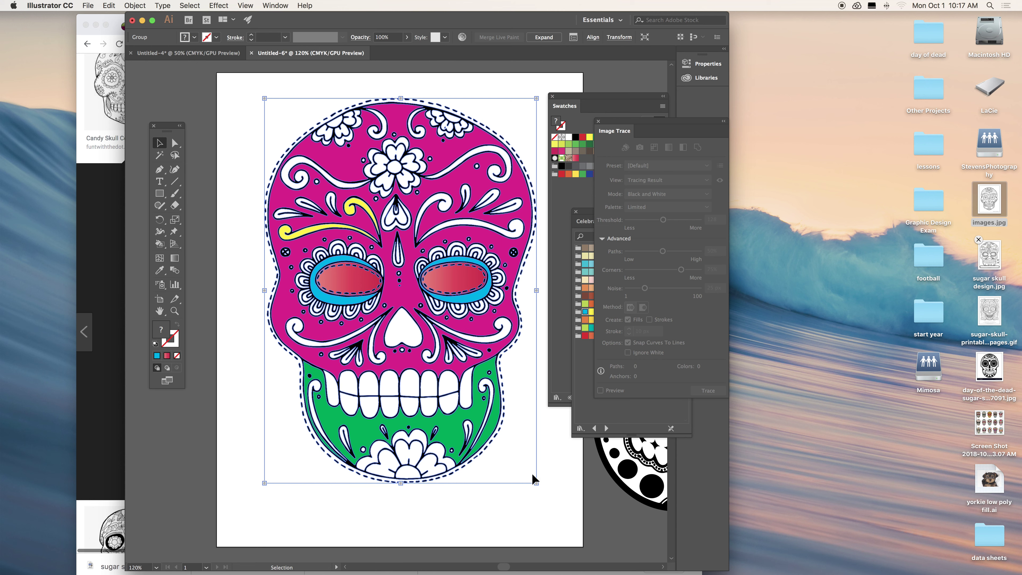